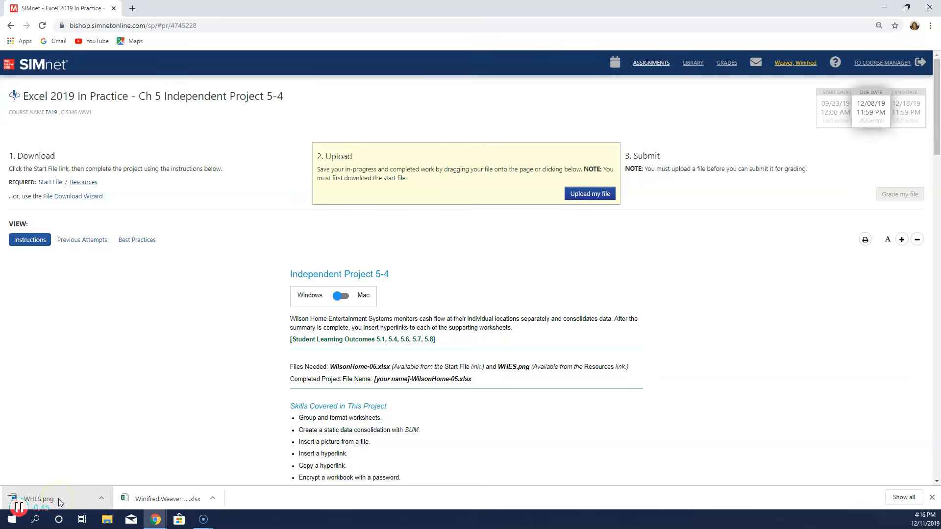
# Open the downloaded WilsonHome-05 workbook in Excel and enable editing
pyautogui.click(179, 499)
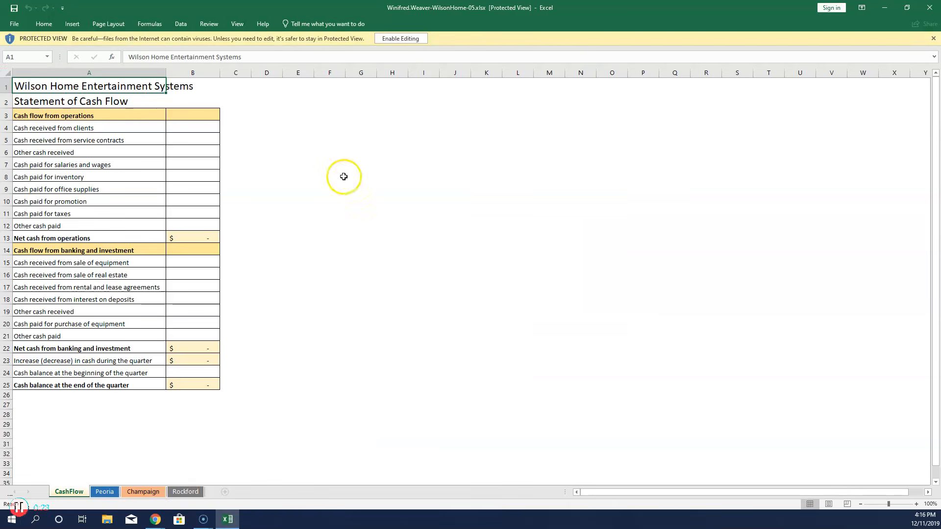
pyautogui.click(419, 38)
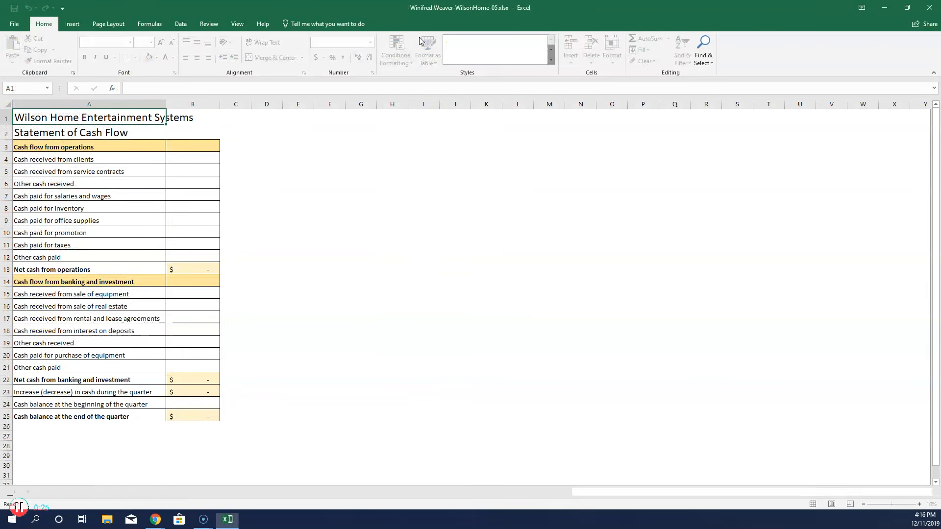
pyautogui.click(375, 329)
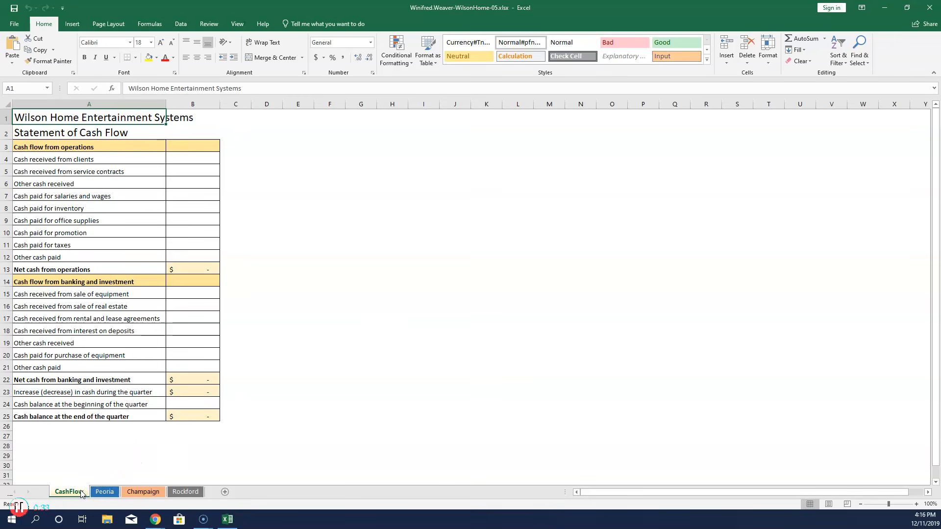
# Group all worksheets from CashFlow to Rockford and align the titles in A1:B2 with Center Across Selection
pyautogui.keyDown('shift'); pyautogui.click(192, 493); pyautogui.keyUp('shift')
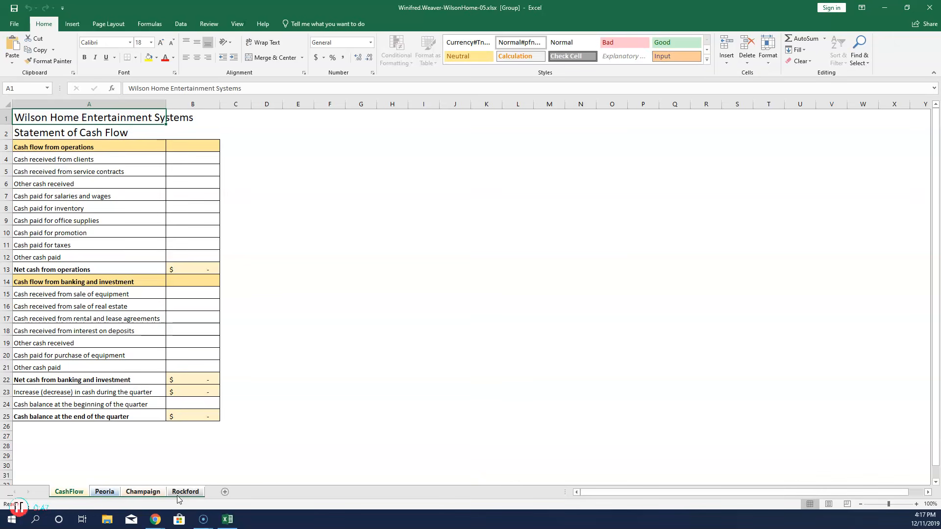
pyautogui.click(73, 116)
pyautogui.moveTo(73, 114); pyautogui.dragTo(198, 129)
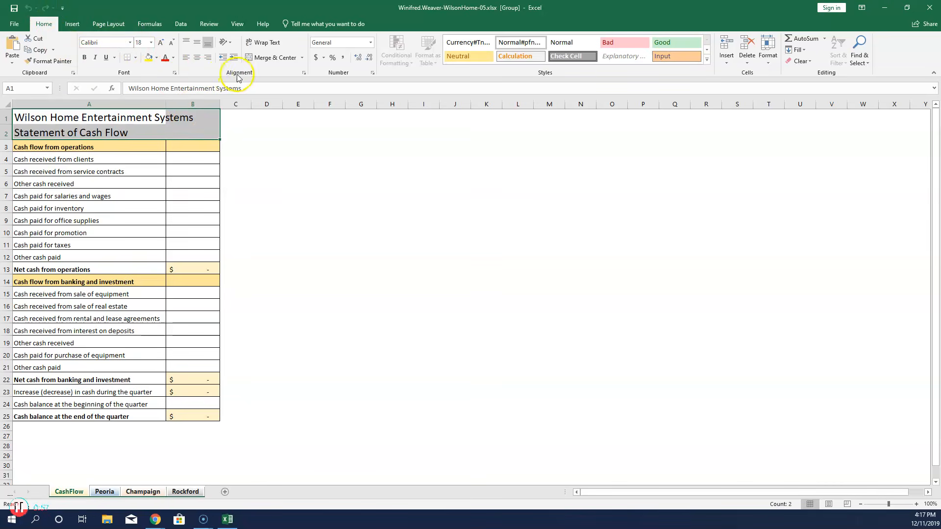
pyautogui.click(303, 74)
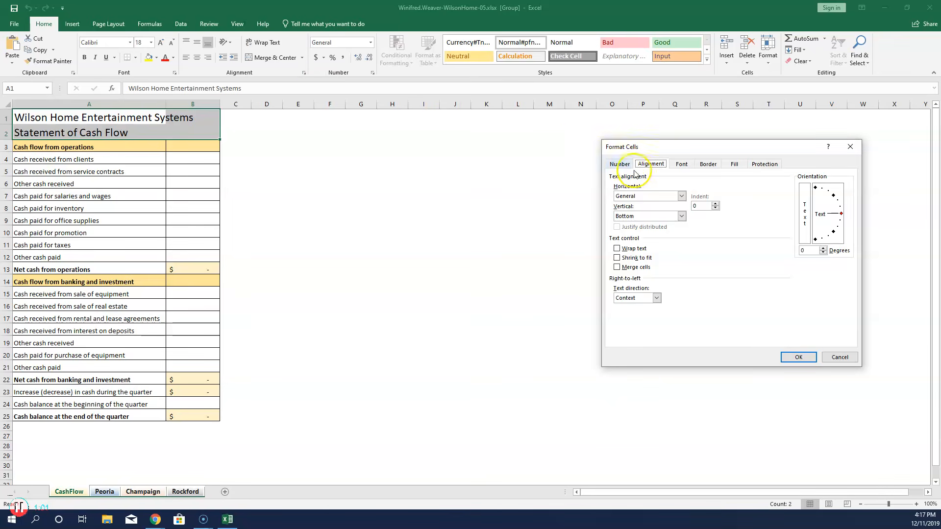
pyautogui.click(682, 196)
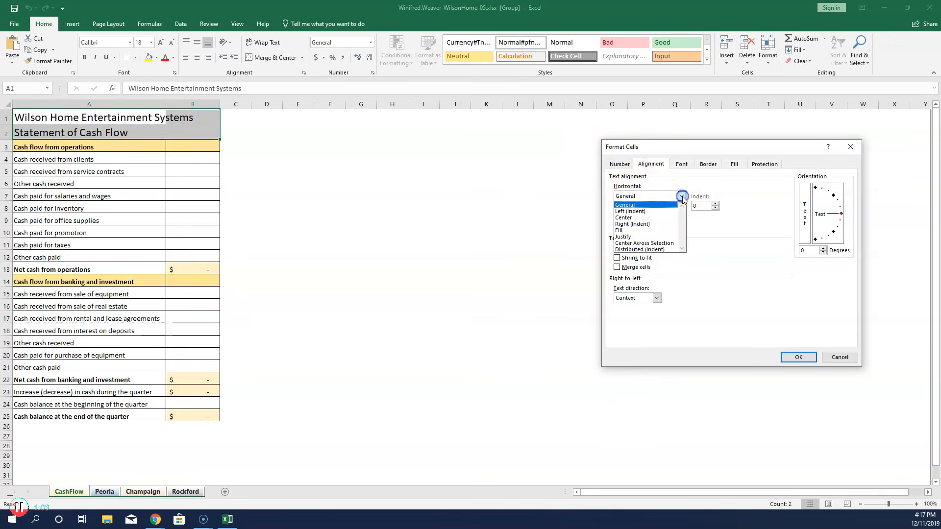
pyautogui.click(662, 244)
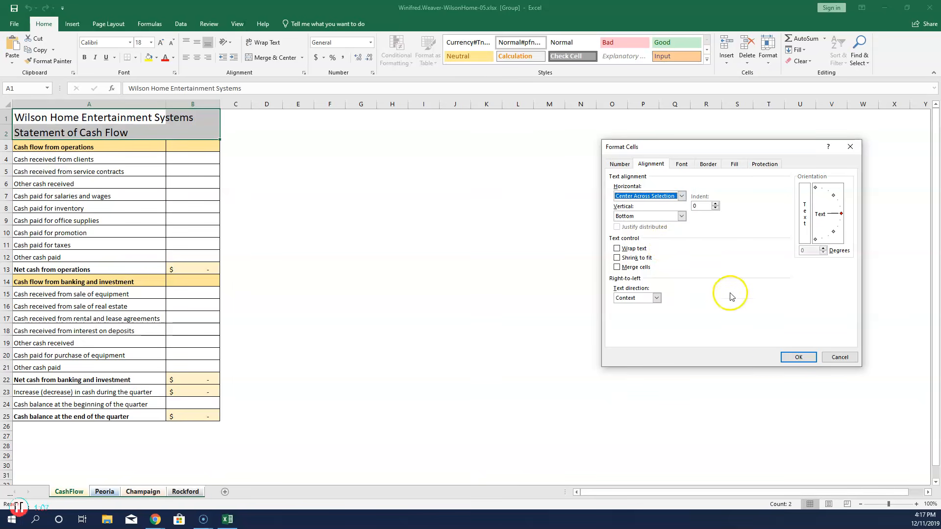
pyautogui.click(793, 355)
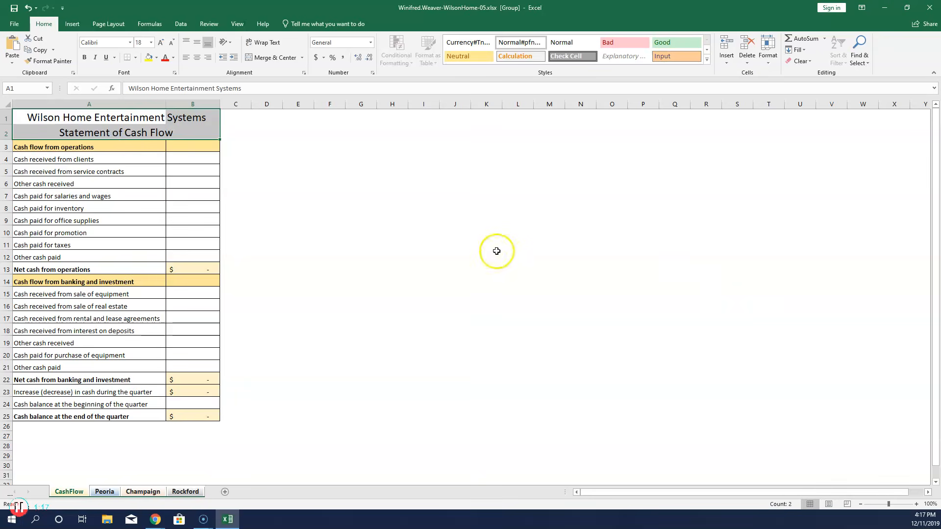
# Center the grouped sheets horizontally on the printed page
pyautogui.click(110, 24)
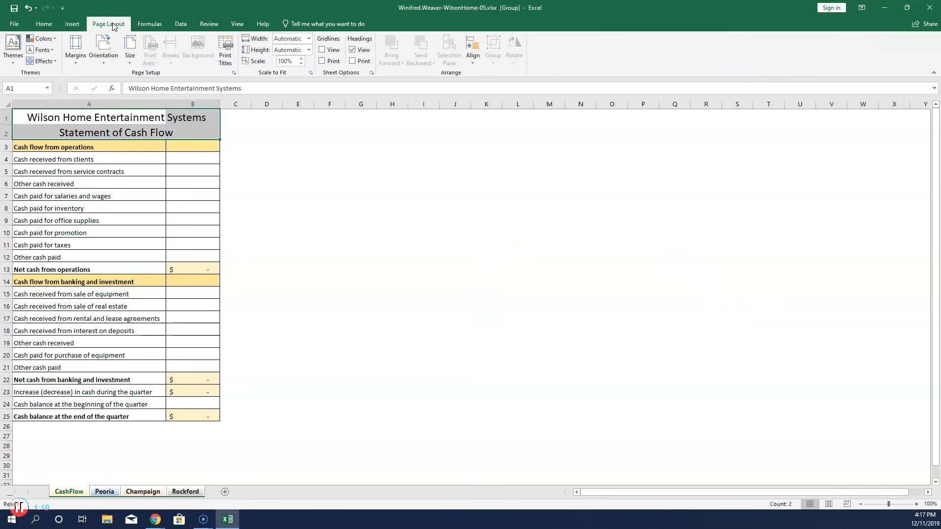
pyautogui.click(235, 73)
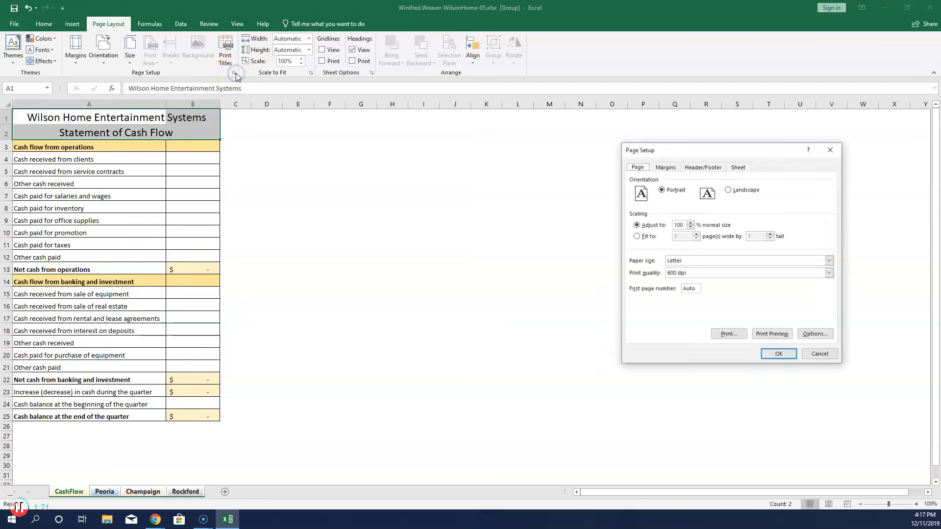
pyautogui.moveTo(660, 151); pyautogui.dragTo(385, 140)
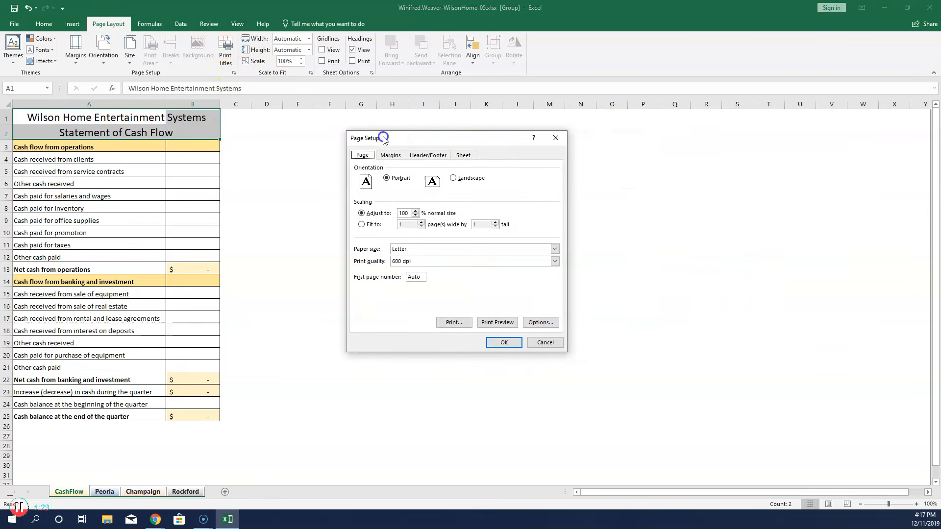
pyautogui.click(399, 157)
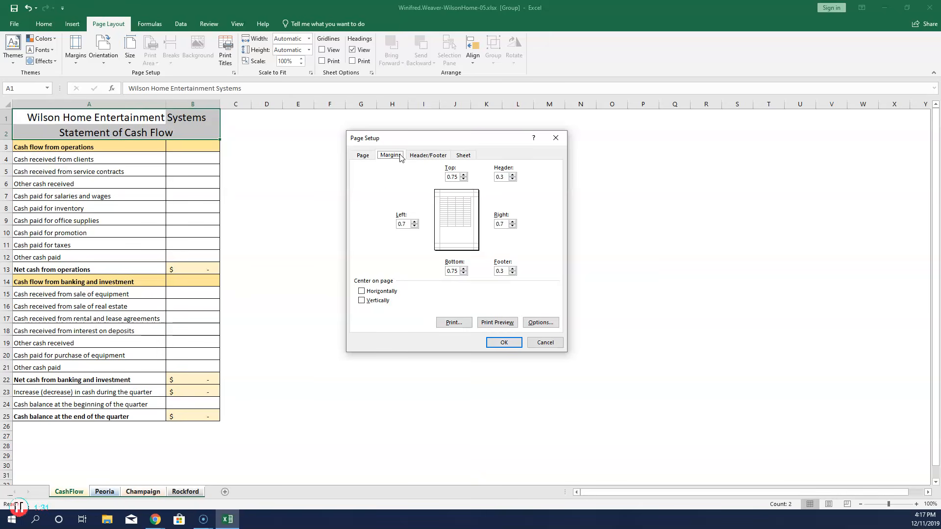
pyautogui.click(368, 293)
pyautogui.click(511, 343)
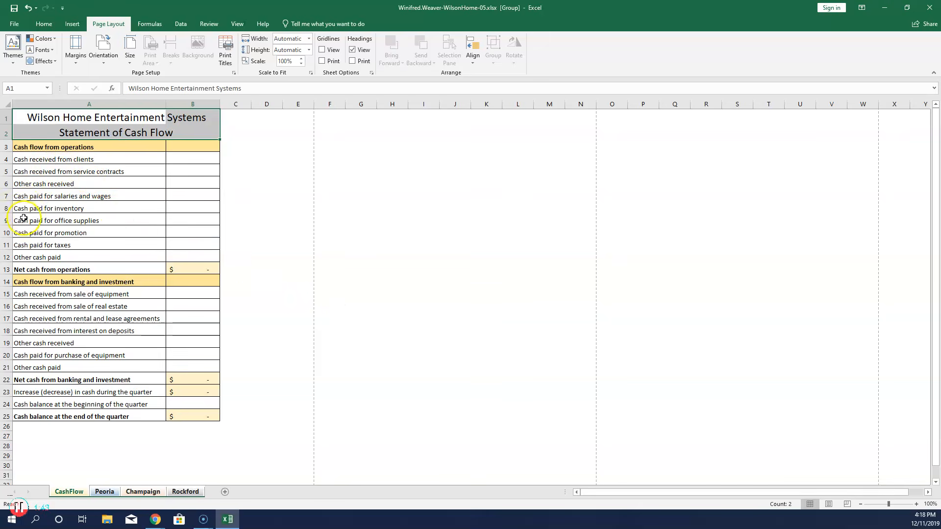
# Edit the label in cell A10 of the grouped sheets to read "Cash paid for marketing"
pyautogui.click(26, 234)
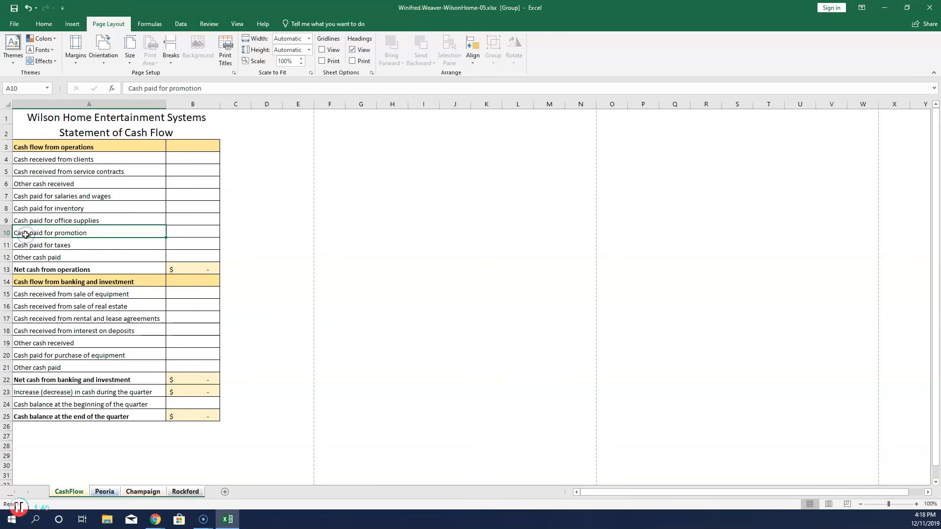
pyautogui.click(205, 88)
pyautogui.moveTo(205, 88); pyautogui.dragTo(179, 85)
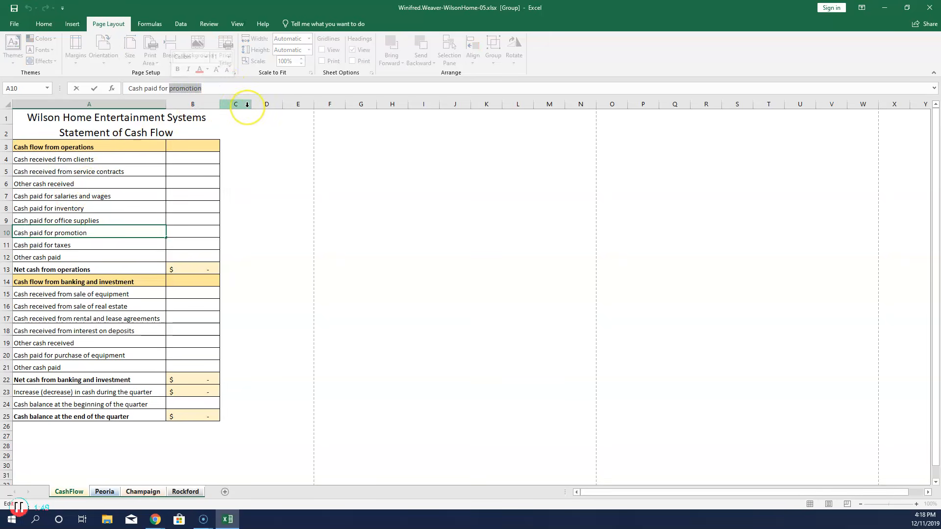
pyautogui.write('marke')
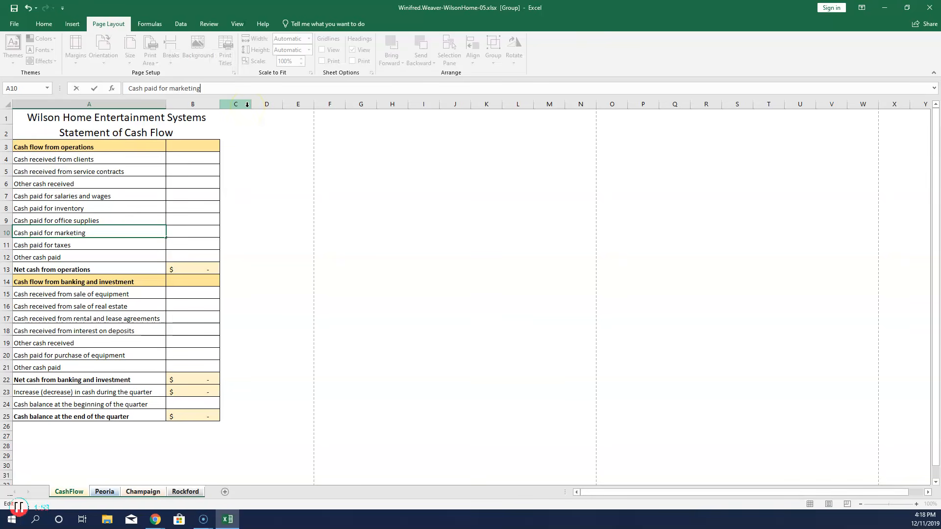
pyautogui.press('Return')
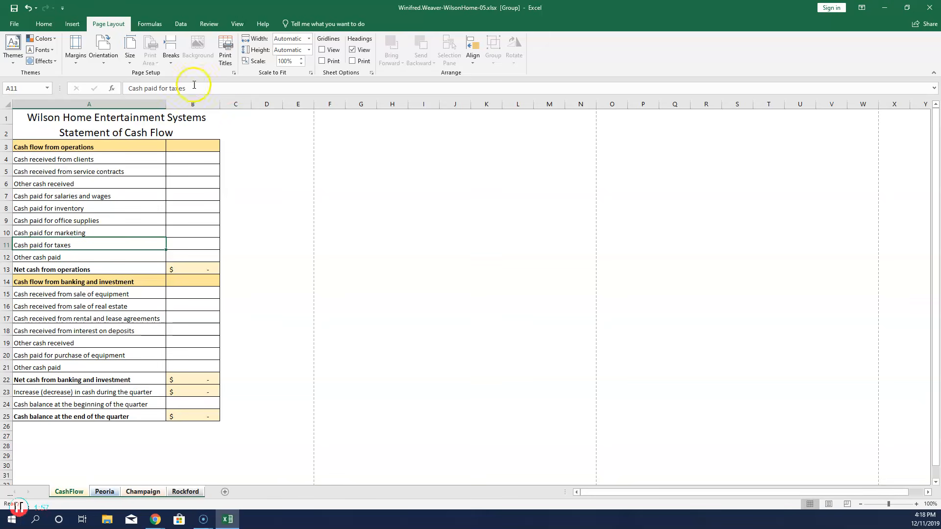
# Select cell A1 on the grouped sheets, ungroup them and return to the CashFlow sheet
pyautogui.click(31, 117)
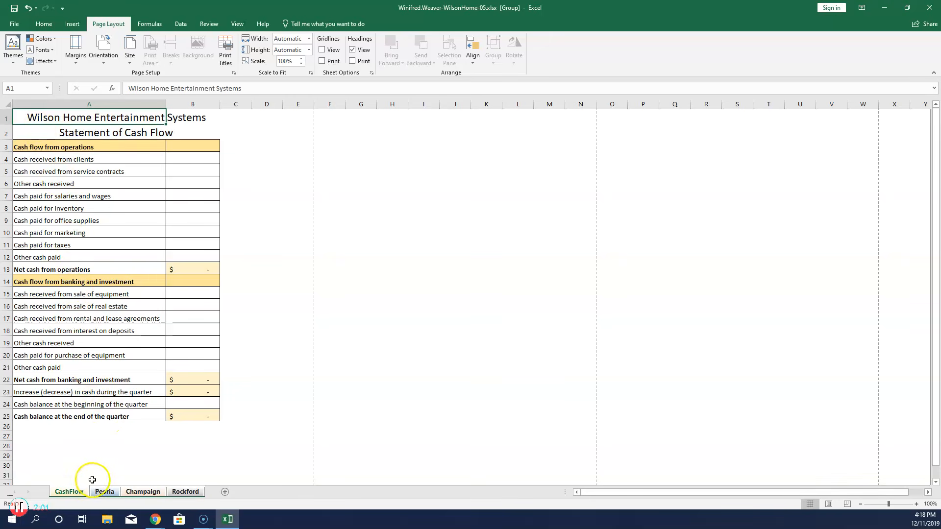
pyautogui.click(105, 492)
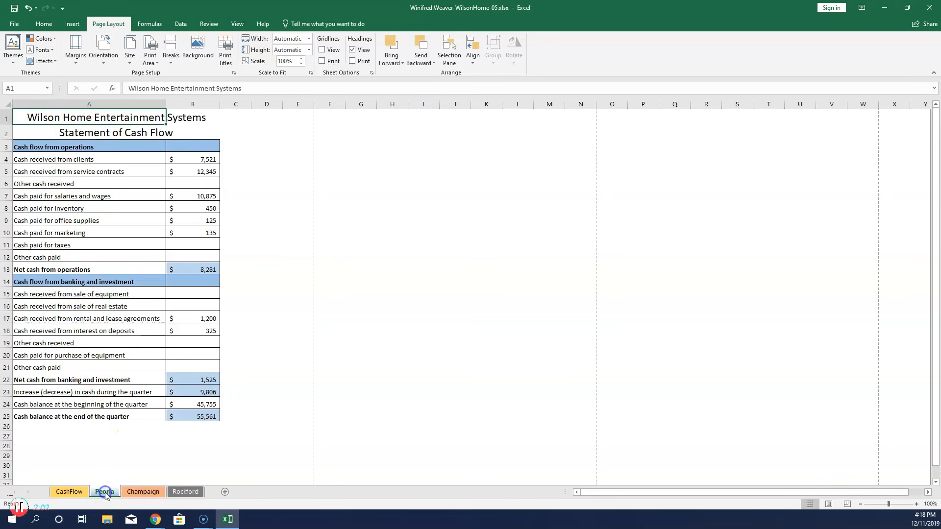
pyautogui.click(70, 492)
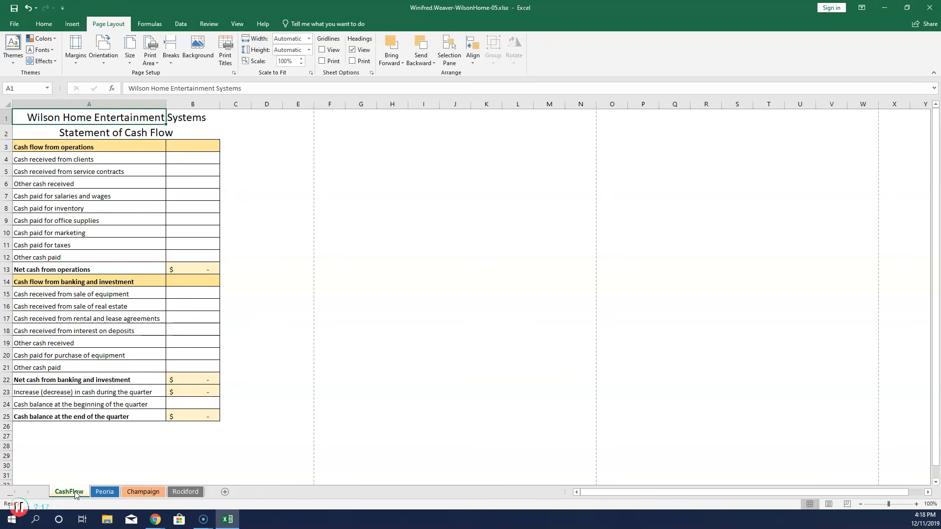
# Start a Sum consolidation into CashFlow cells B4:B12 and add Peoria cells B4:B12 as a reference
pyautogui.click(192, 159)
pyautogui.moveTo(192, 175); pyautogui.dragTo(191, 252)
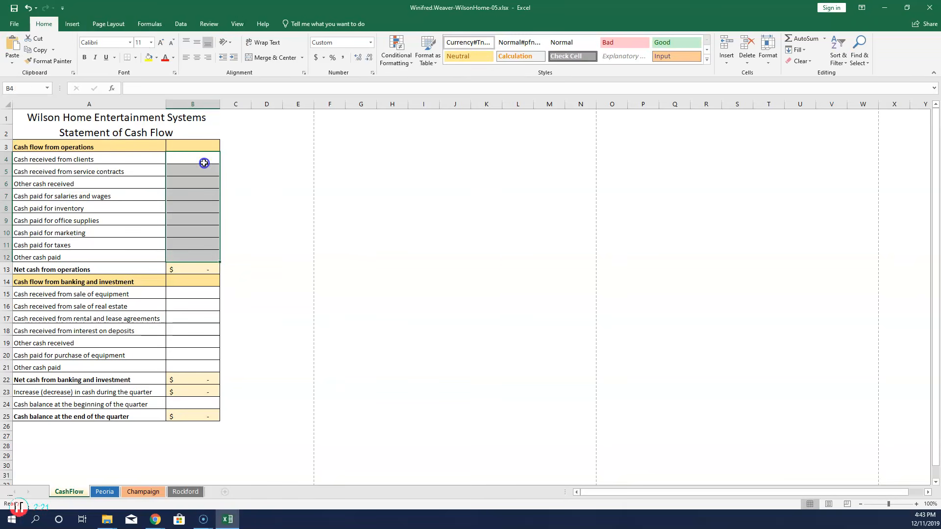
pyautogui.click(181, 24)
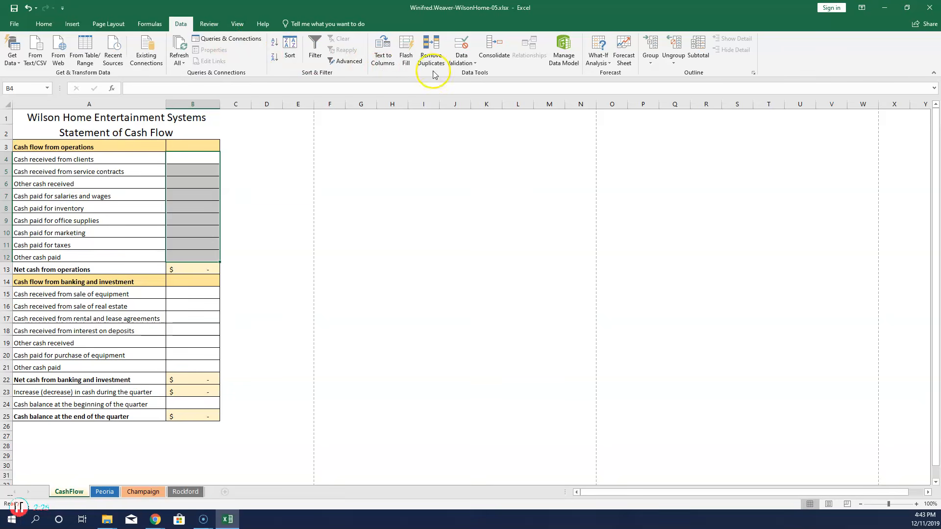
pyautogui.click(496, 58)
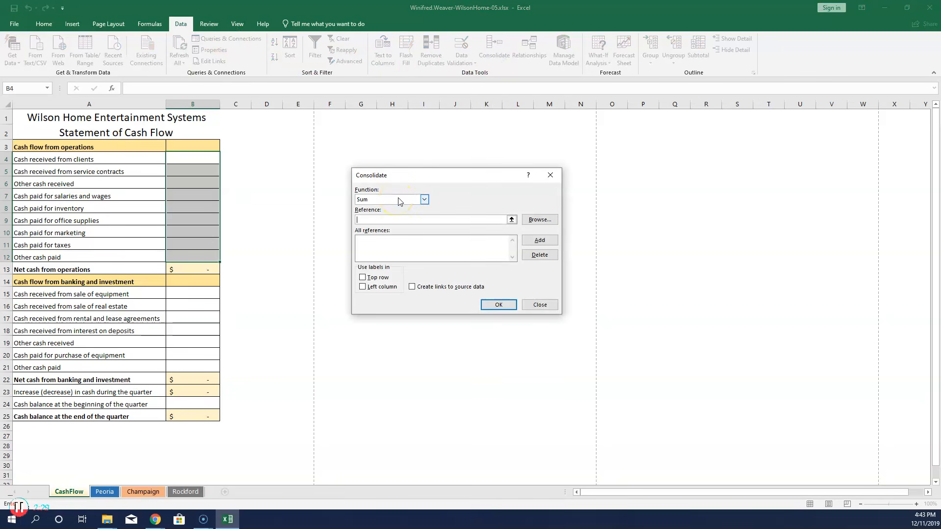
pyautogui.click(429, 222)
pyautogui.click(104, 492)
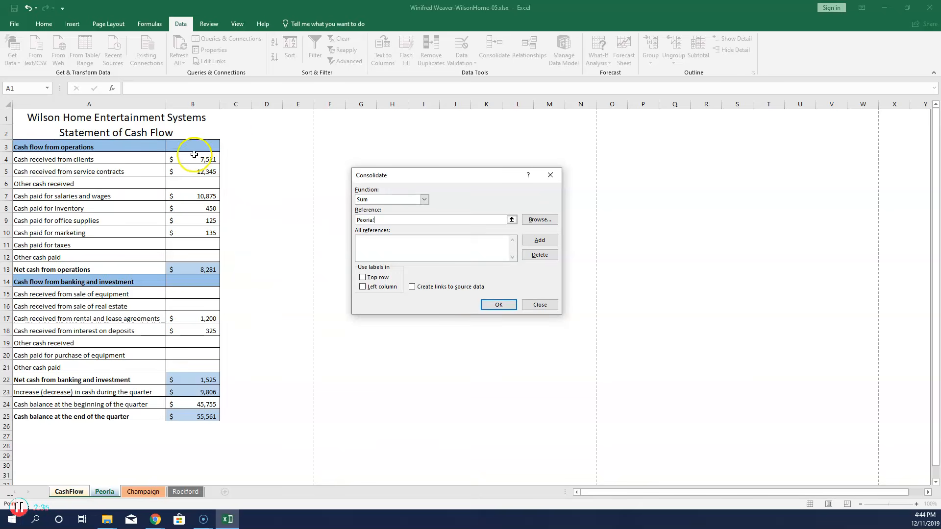
pyautogui.moveTo(193, 156); pyautogui.dragTo(188, 175)
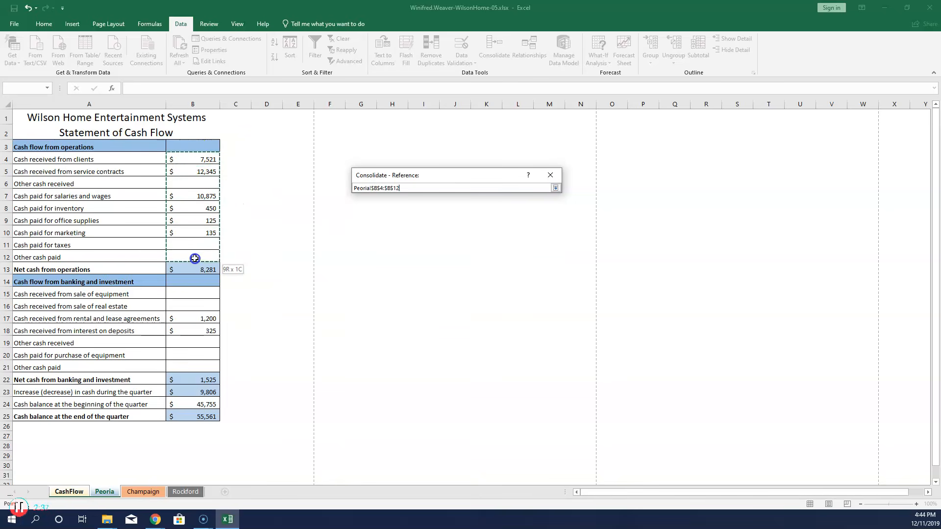
pyautogui.moveTo(196, 259); pyautogui.dragTo(195, 259)
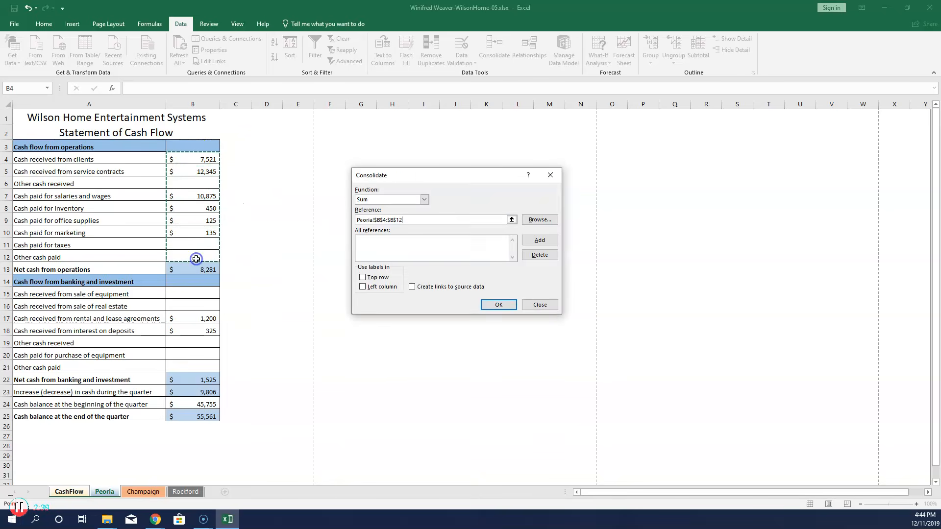
pyautogui.click(539, 241)
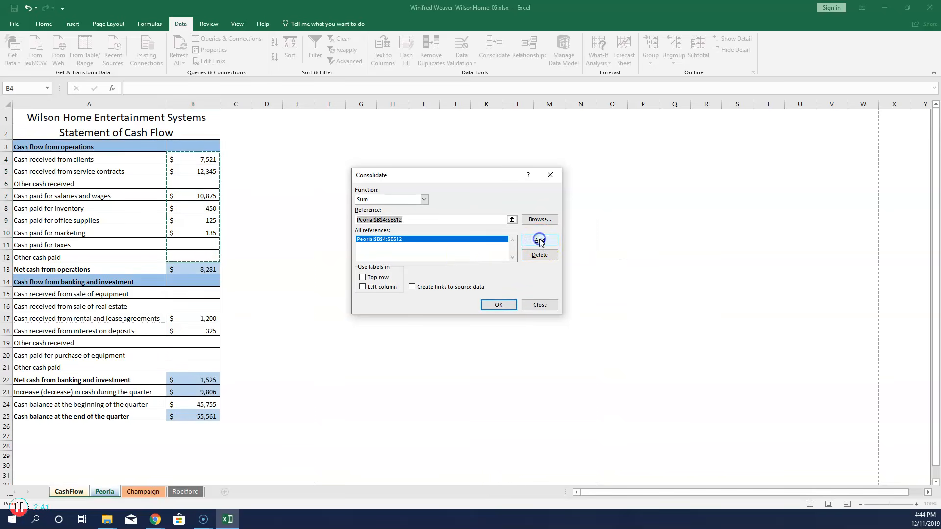
# Add Champaign and Rockford cells B4:B12 as references and complete the consolidation without links to source data
pyautogui.click(138, 492)
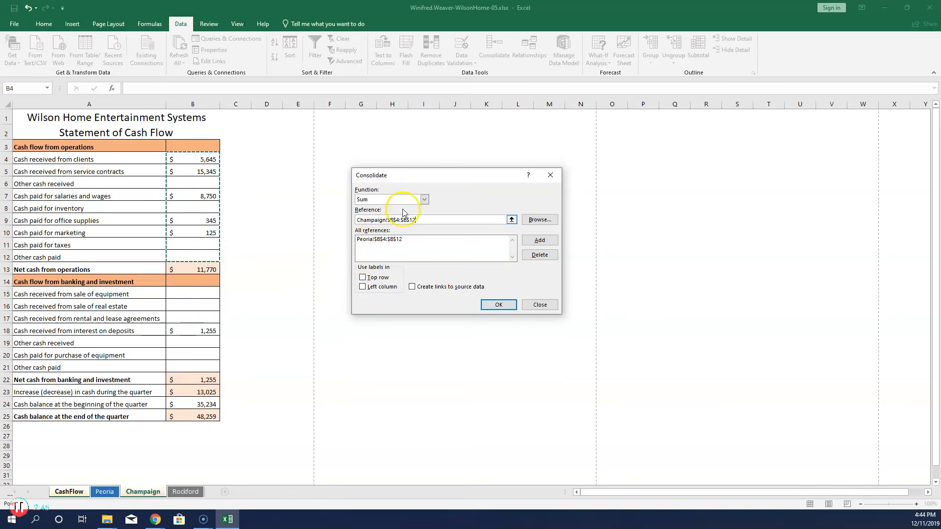
pyautogui.click(536, 237)
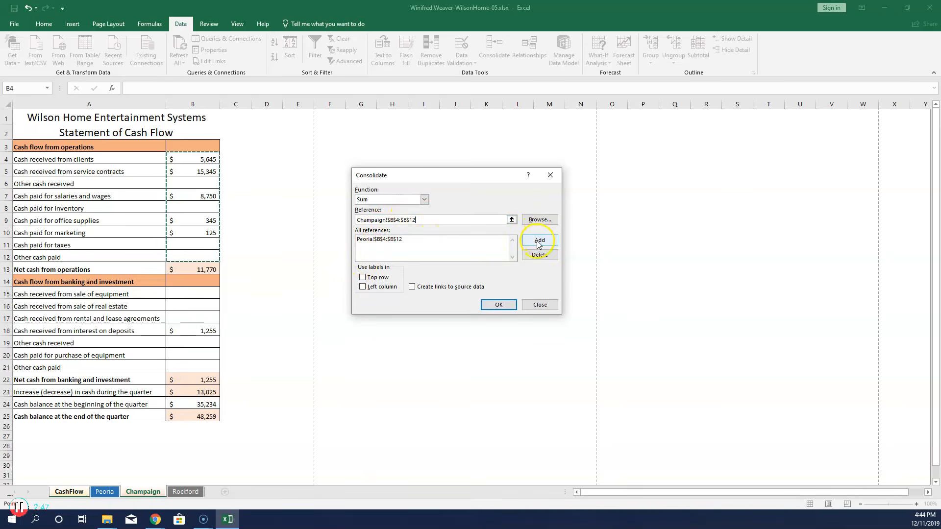
pyautogui.click(180, 492)
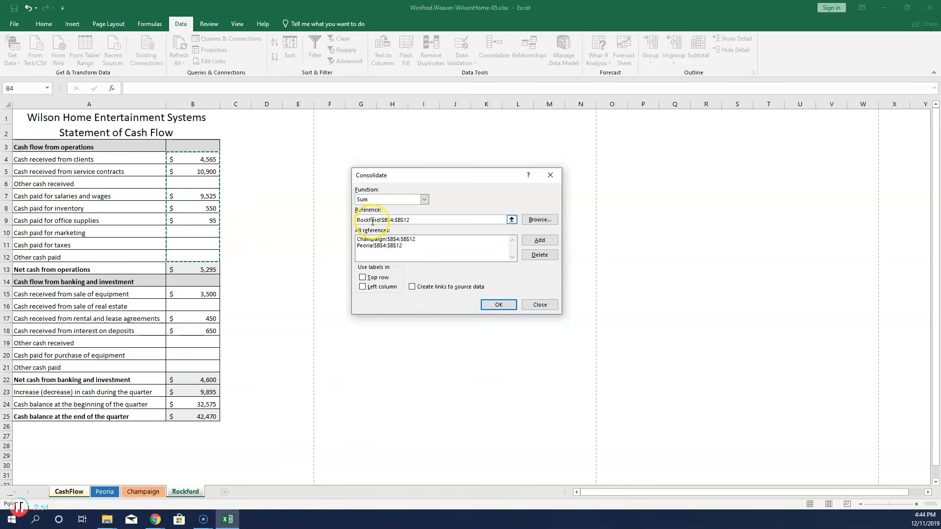
pyautogui.click(545, 245)
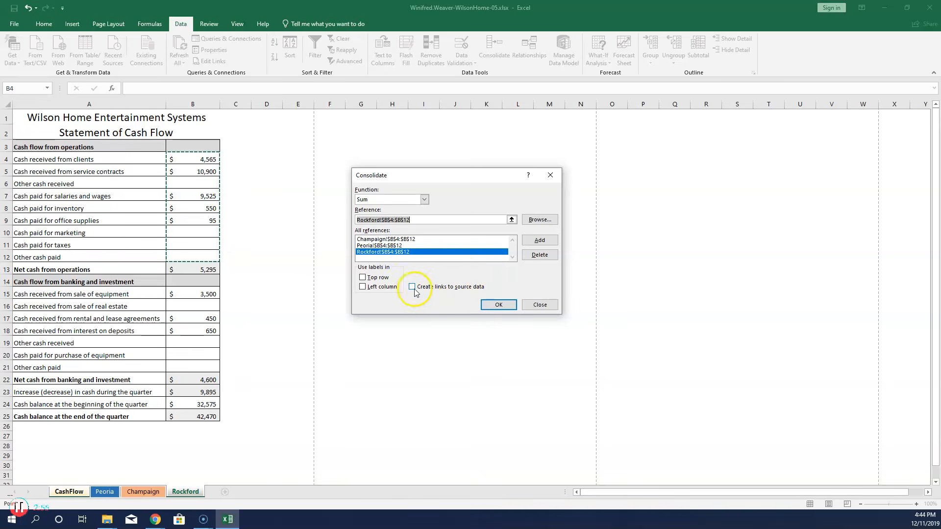
pyautogui.click(498, 306)
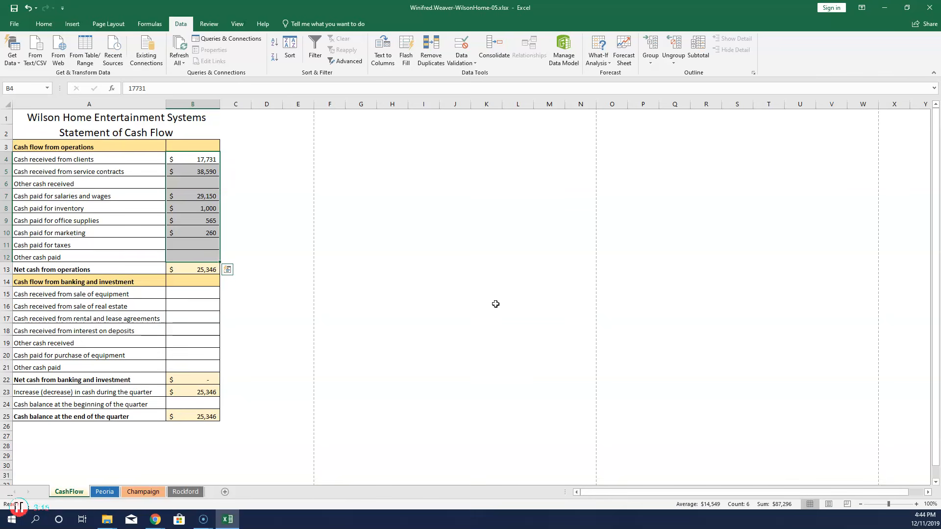
# Start a consolidation into CashFlow cells B15:B21 and remove the three previous B4:B12 references
pyautogui.moveTo(204, 293); pyautogui.dragTo(198, 365)
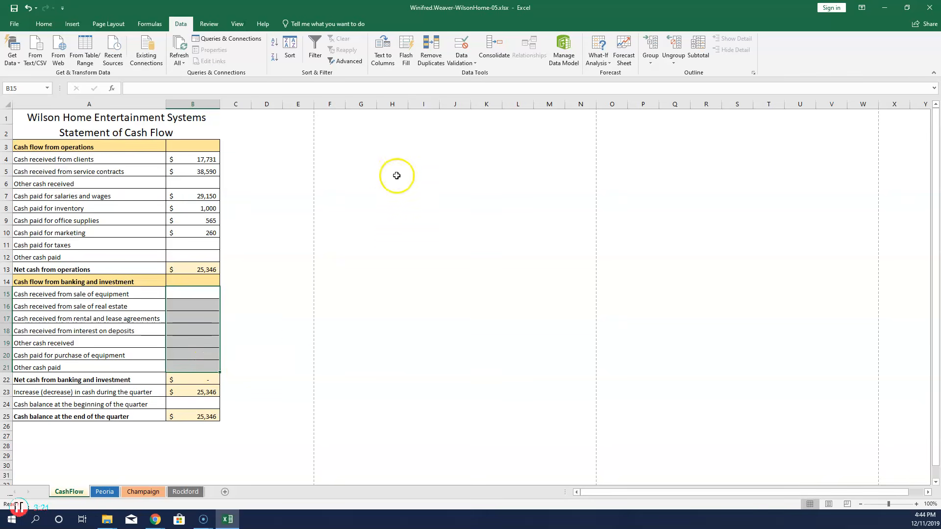
pyautogui.click(493, 54)
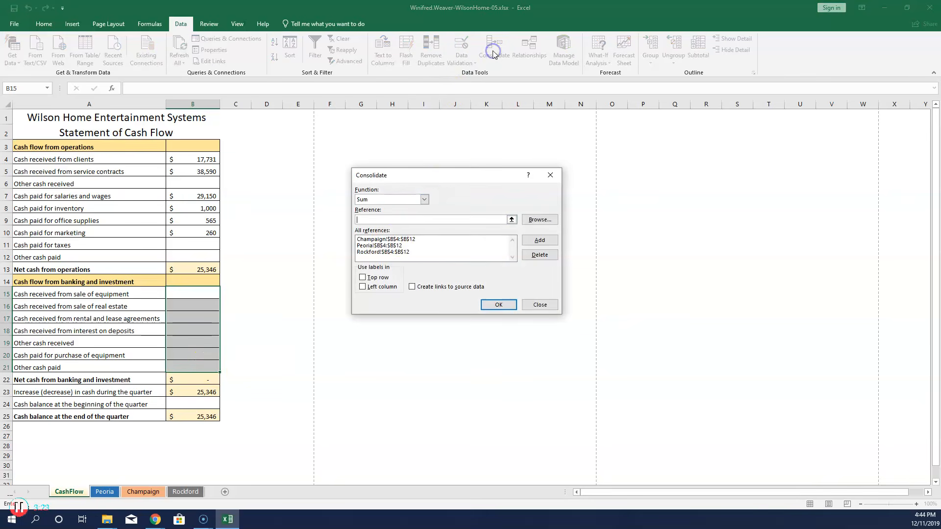
pyautogui.click(400, 251)
pyautogui.click(539, 255)
pyautogui.click(400, 245)
pyautogui.click(535, 259)
pyautogui.click(421, 239)
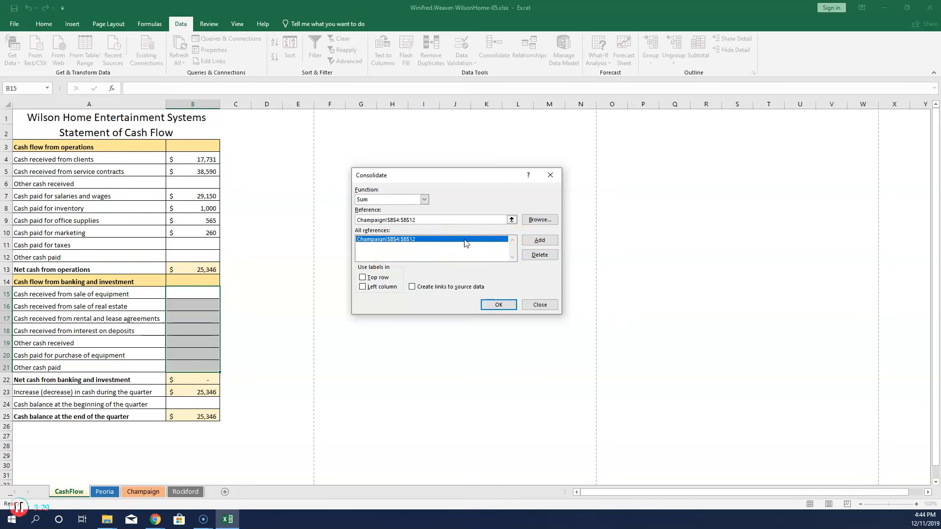
pyautogui.click(538, 258)
# Add Peoria cells B15:B21 as a reference for the Sum consolidation
pyautogui.click(405, 219)
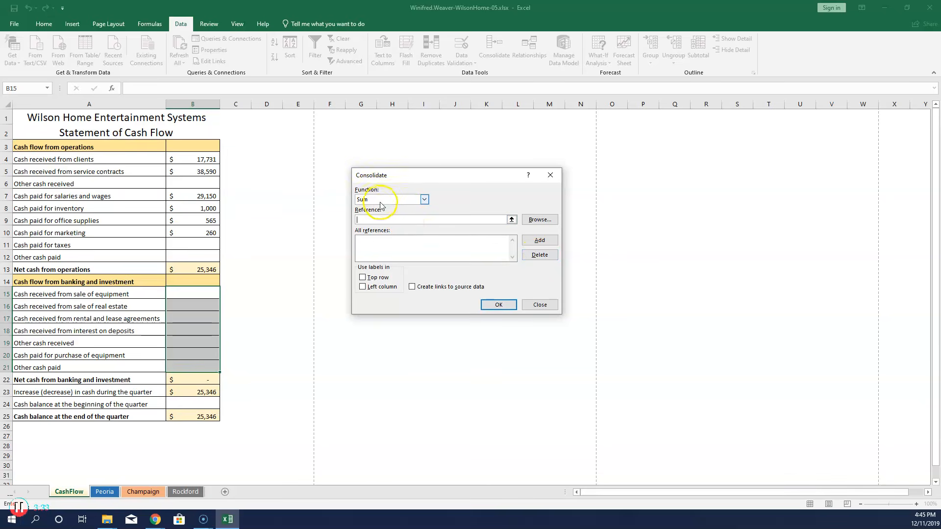
pyautogui.click(105, 491)
pyautogui.moveTo(211, 292); pyautogui.dragTo(209, 305)
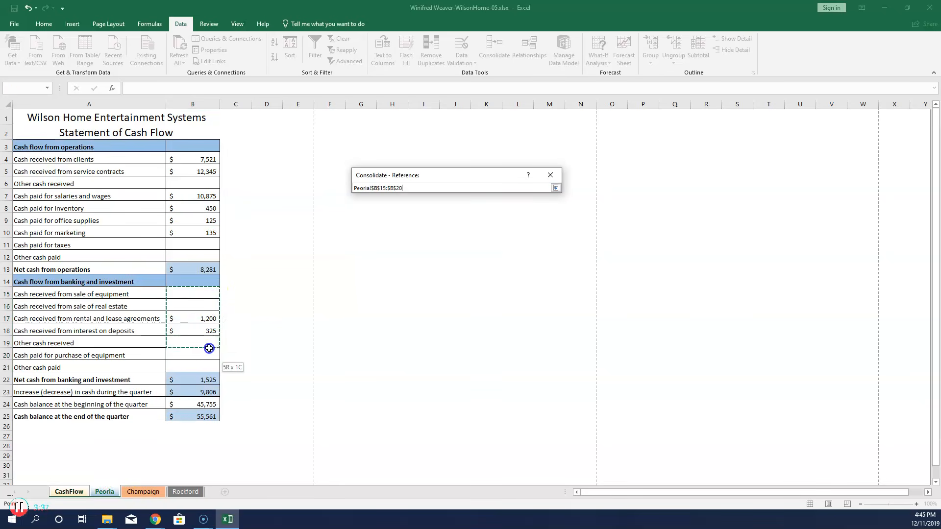
pyautogui.moveTo(210, 366); pyautogui.dragTo(209, 365)
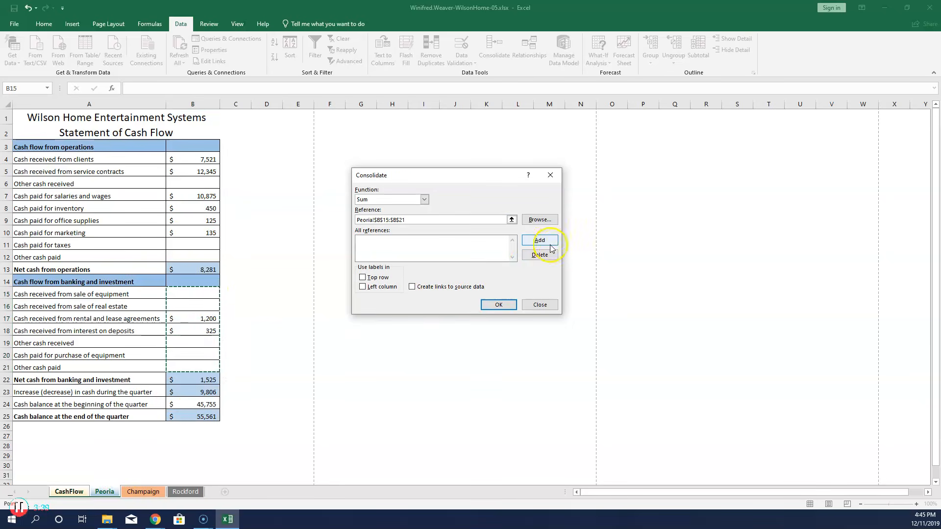
pyautogui.click(529, 240)
# Add Champaign and Rockford cells B15:B21 as references and complete the consolidation without links to source data
pyautogui.click(142, 491)
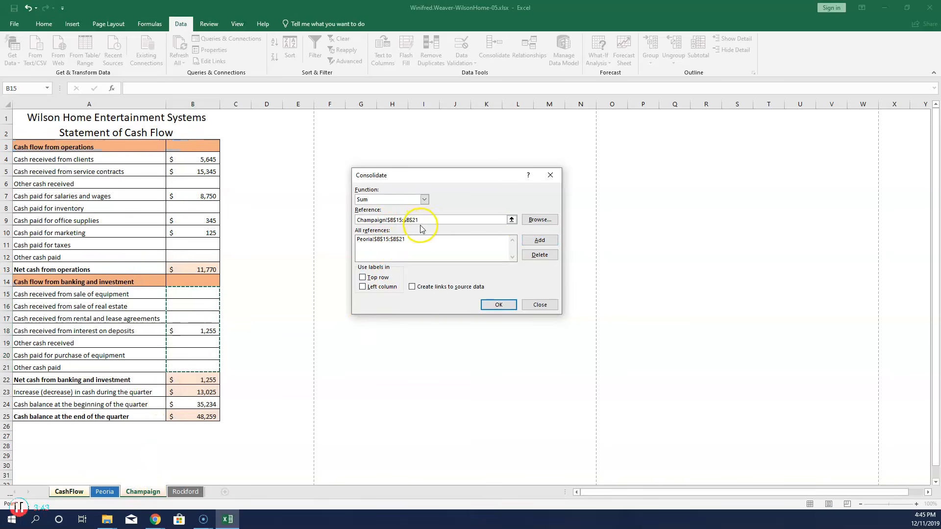
pyautogui.click(543, 242)
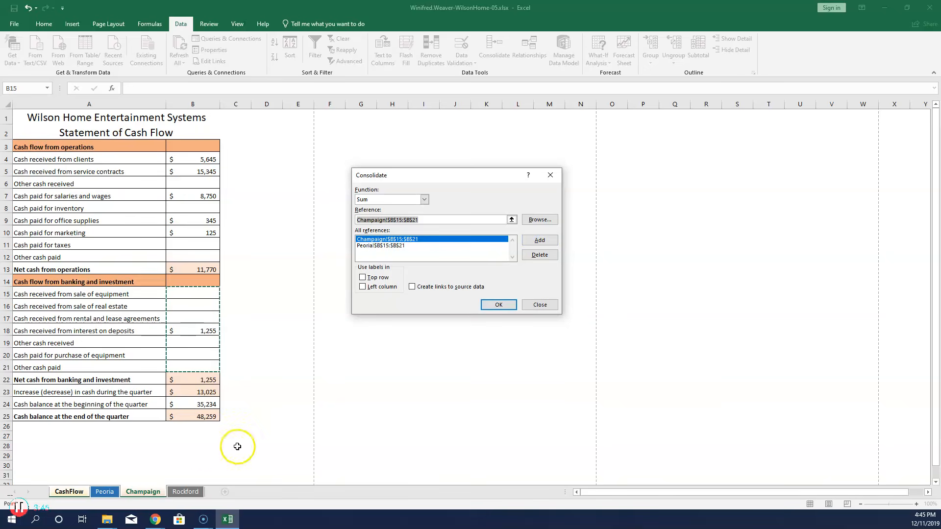
pyautogui.click(183, 492)
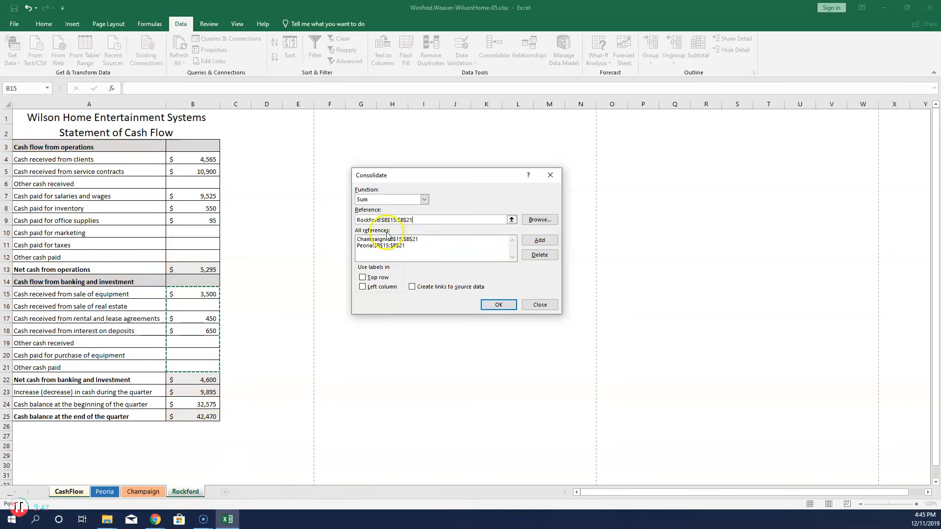
pyautogui.click(539, 241)
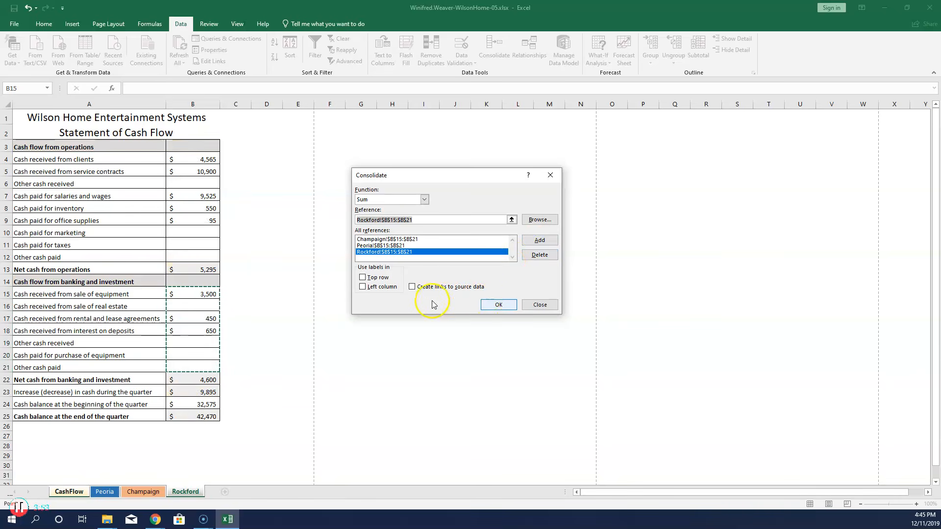
pyautogui.click(495, 304)
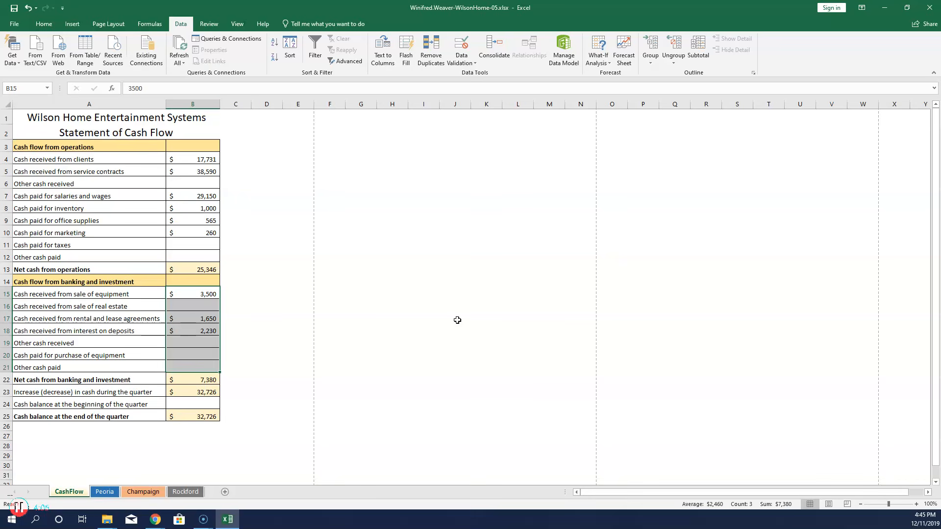
# Start a consolidation into CashFlow cell B24 and remove the three previous B15:B21 references
pyautogui.click(210, 405)
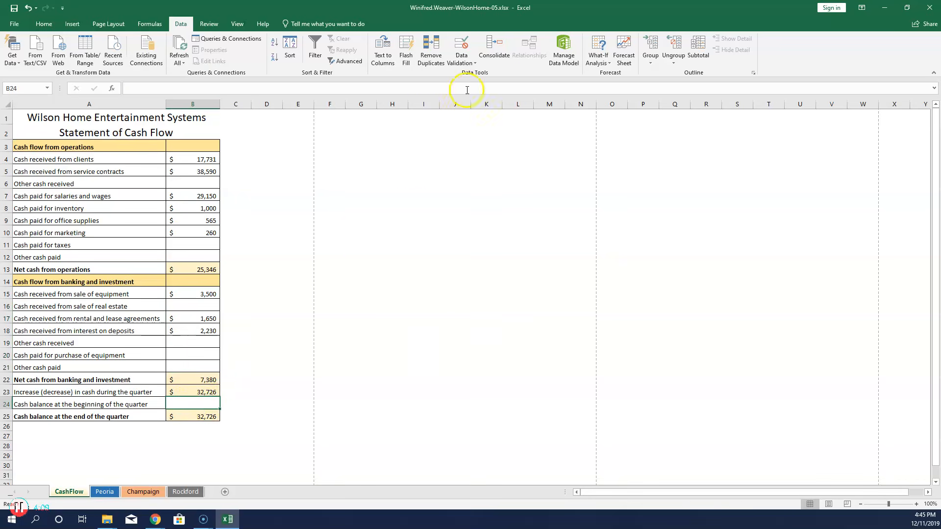
pyautogui.click(490, 42)
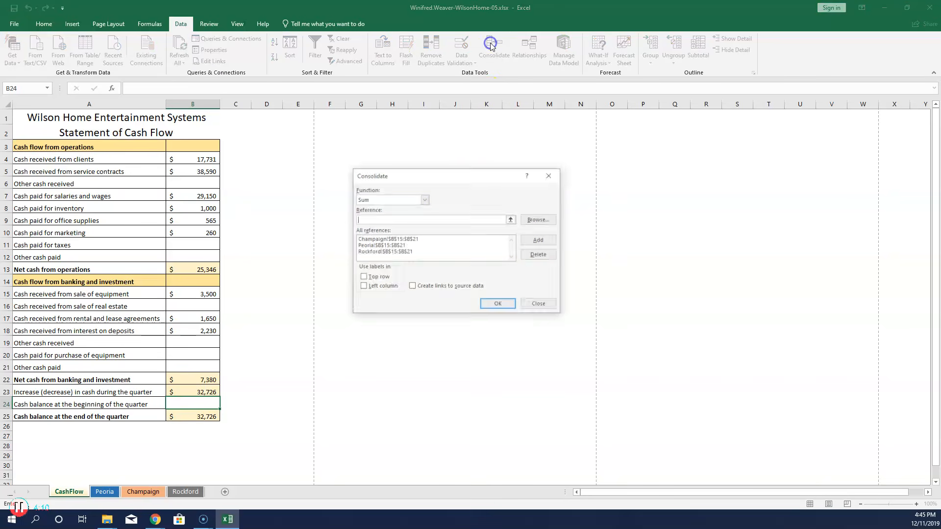
pyautogui.click(414, 252)
pyautogui.click(539, 255)
pyautogui.click(441, 239)
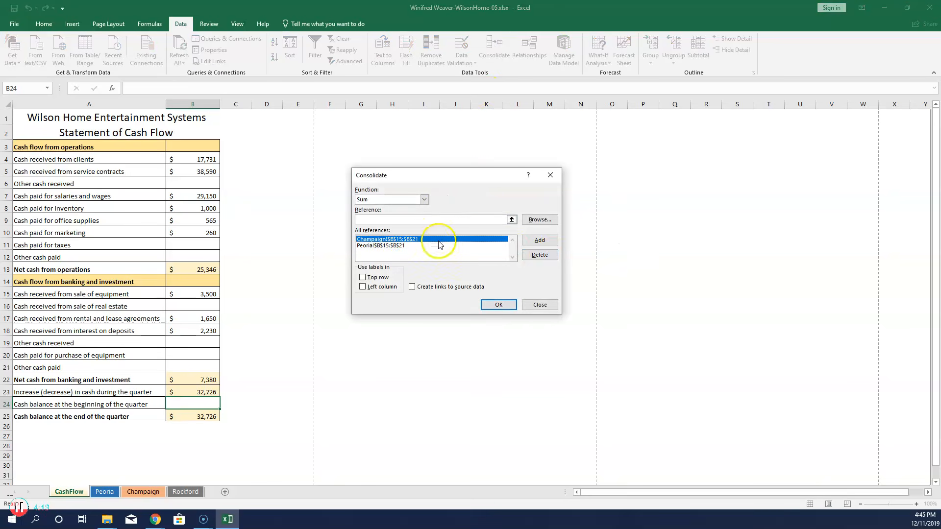
pyautogui.click(537, 255)
pyautogui.click(431, 239)
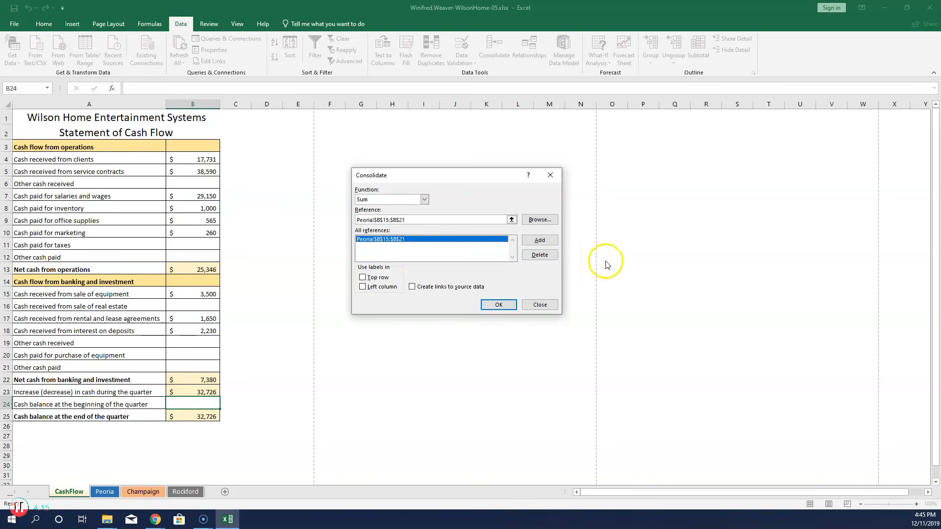
pyautogui.click(546, 258)
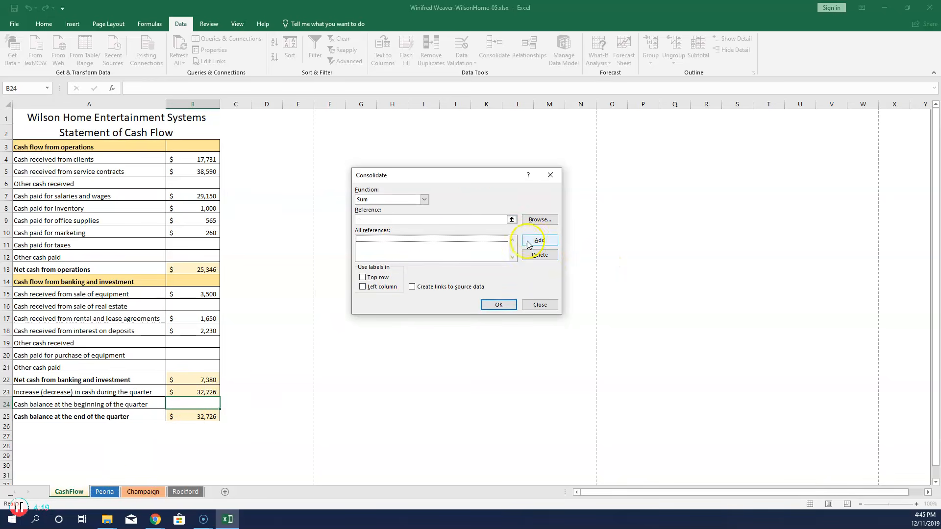
# Add cell B24 from the Peoria, Champaign and Rockford sheets as references and complete the Sum consolidation
pyautogui.click(463, 217)
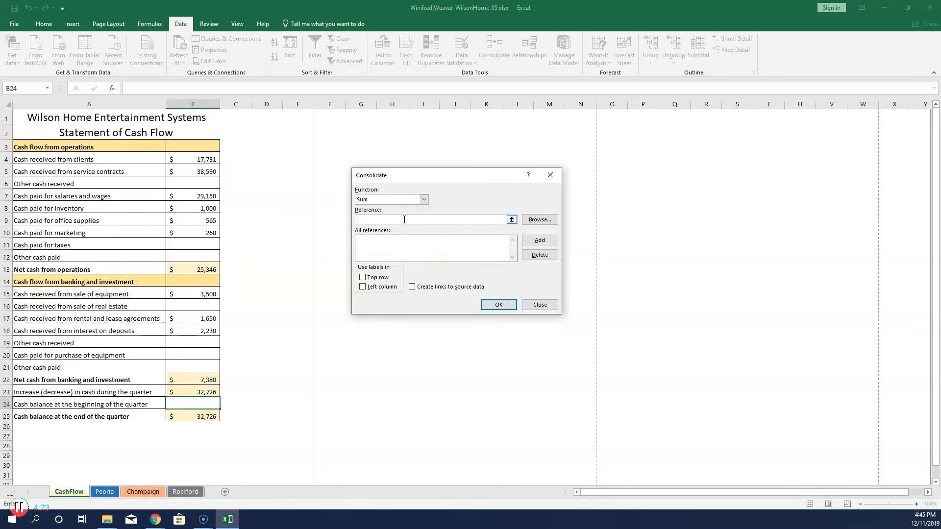
pyautogui.click(104, 491)
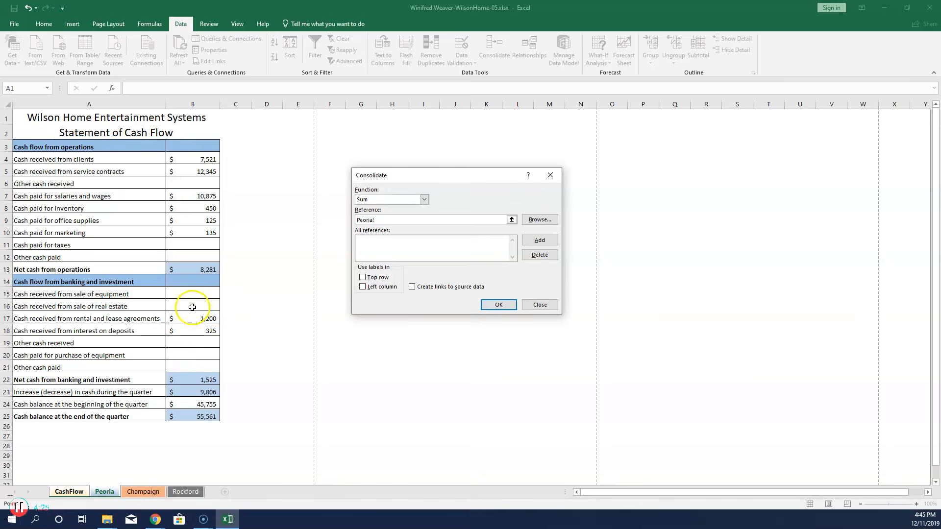
pyautogui.click(186, 403)
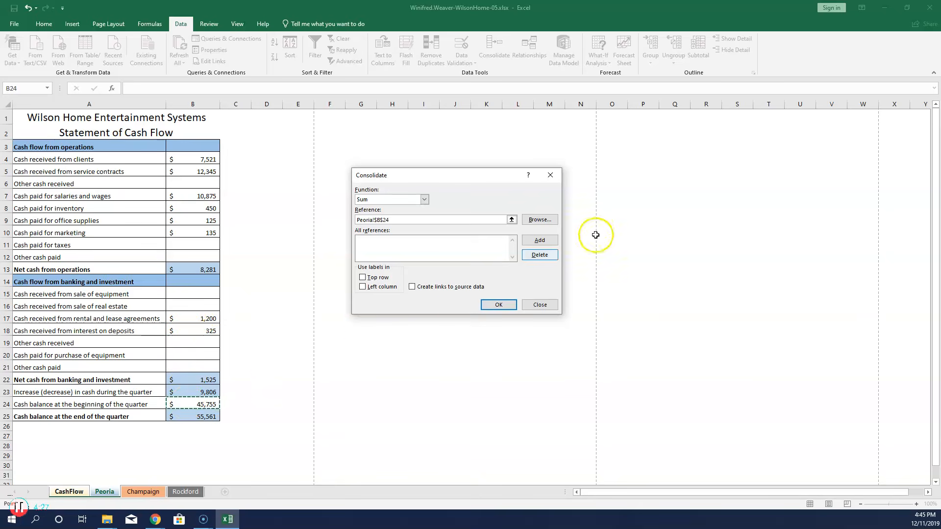
pyautogui.click(531, 241)
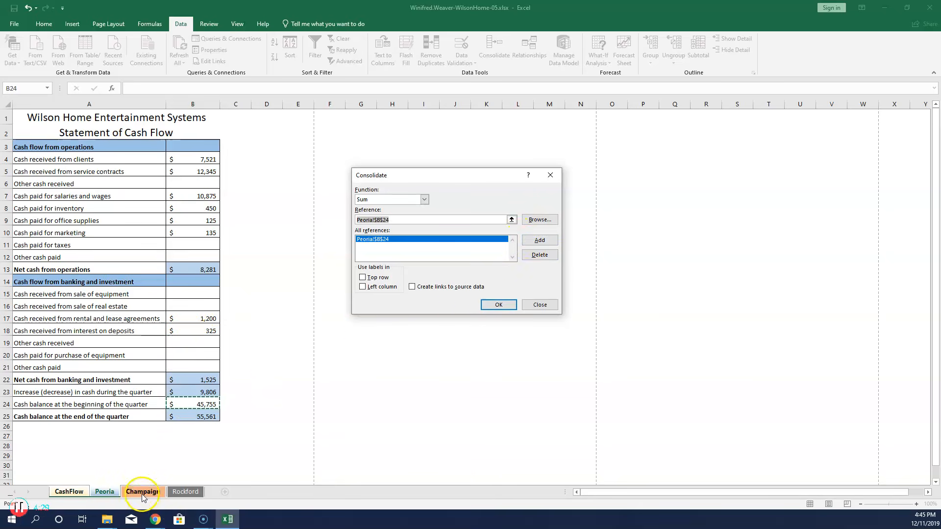
pyautogui.click(142, 492)
pyautogui.click(539, 240)
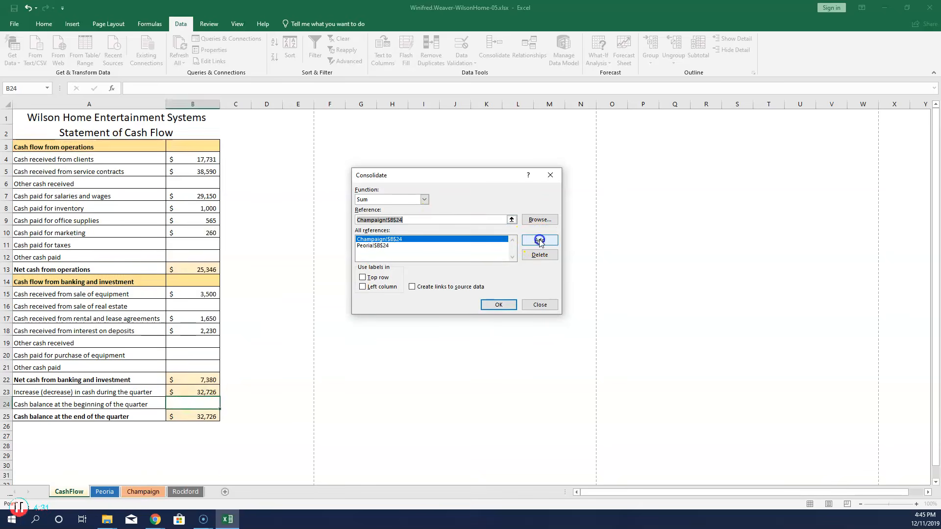
pyautogui.click(185, 491)
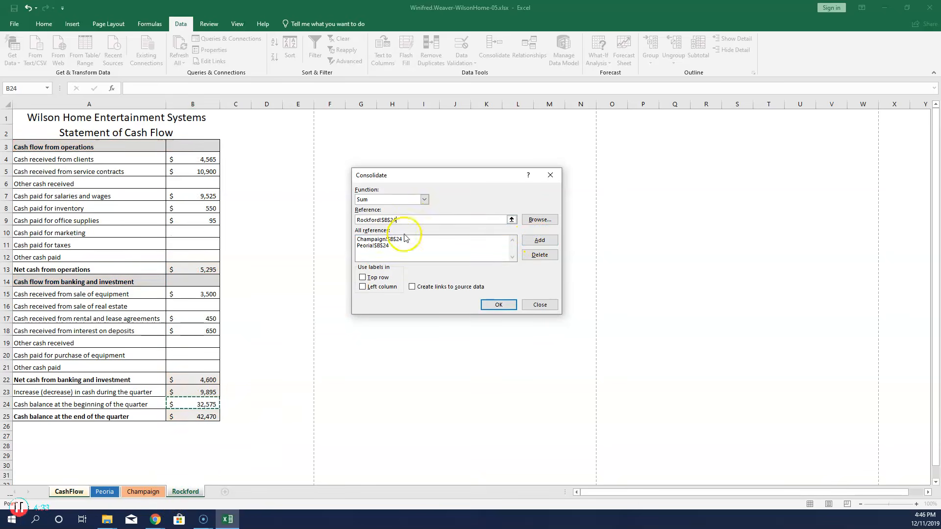
pyautogui.click(542, 241)
pyautogui.click(506, 305)
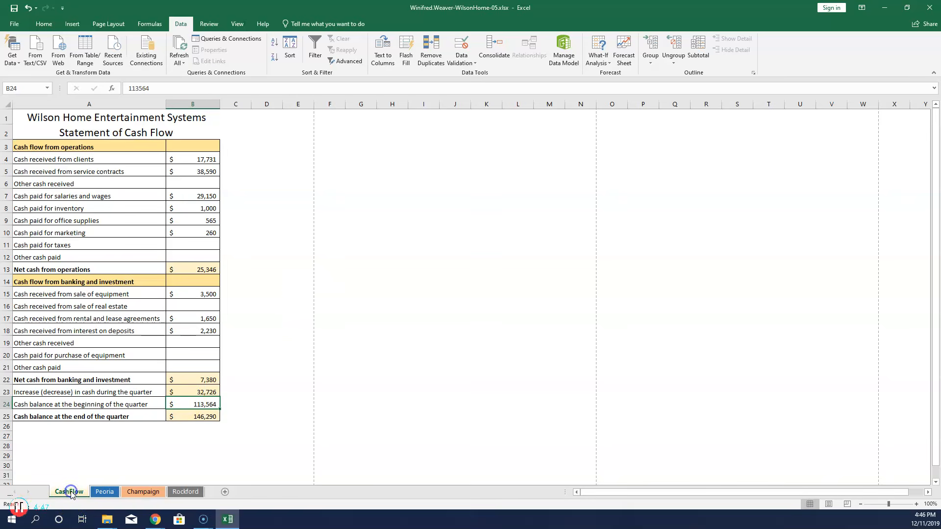
# Clear the company title from CashFlow cell A1 and insert the WHES.png picture from the Downloads folder at cell D2
pyautogui.click(33, 116)
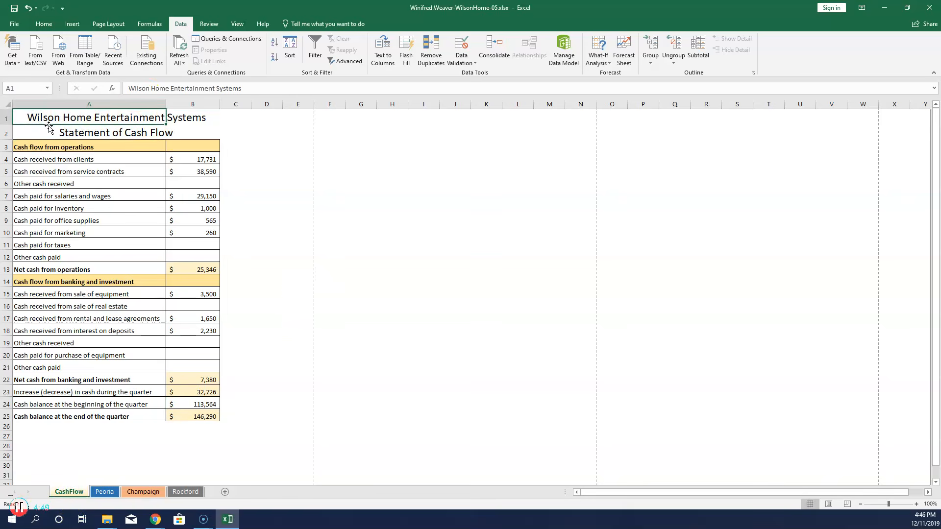
pyautogui.press('Delete')
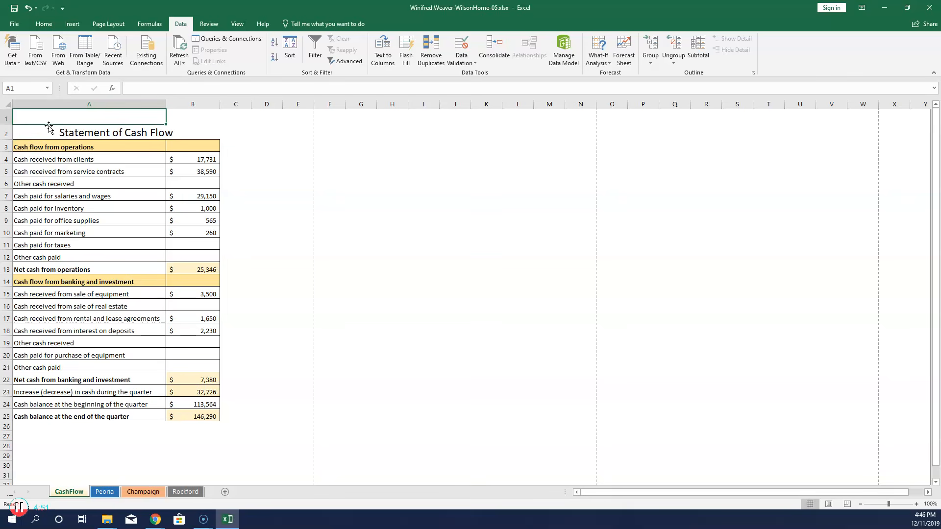
pyautogui.click(265, 134)
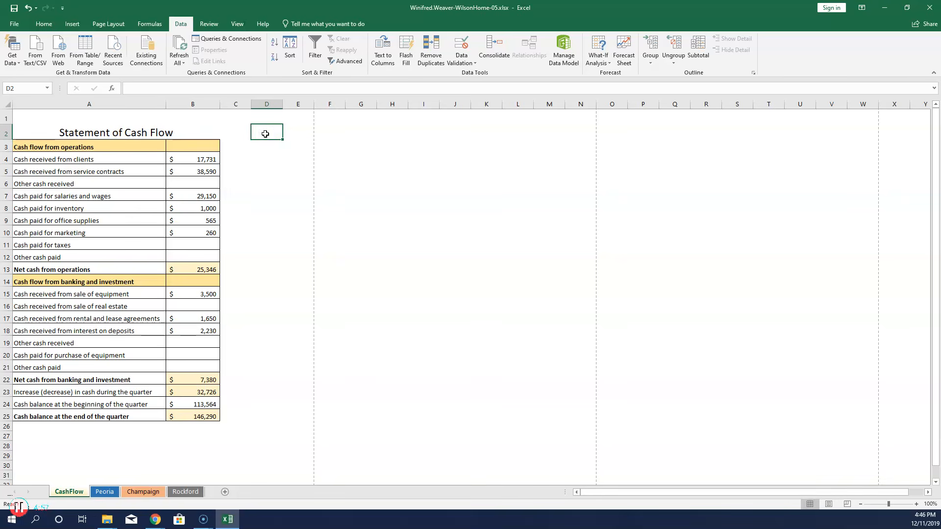
pyautogui.click(65, 27)
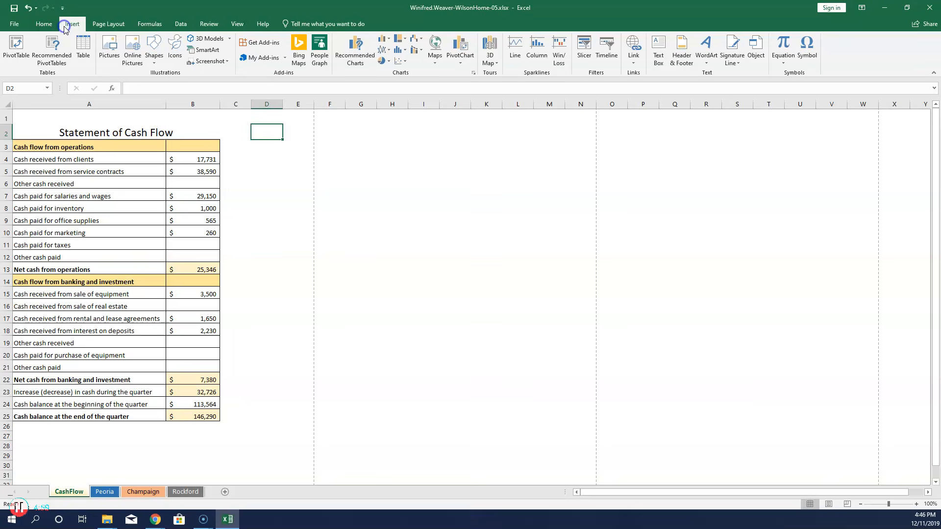
pyautogui.click(104, 51)
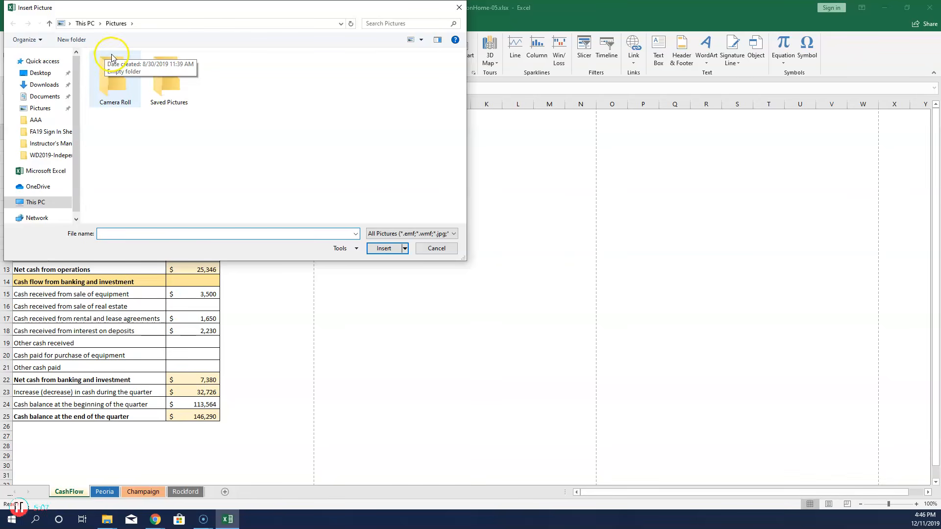
pyautogui.click(49, 86)
pyautogui.click(119, 84)
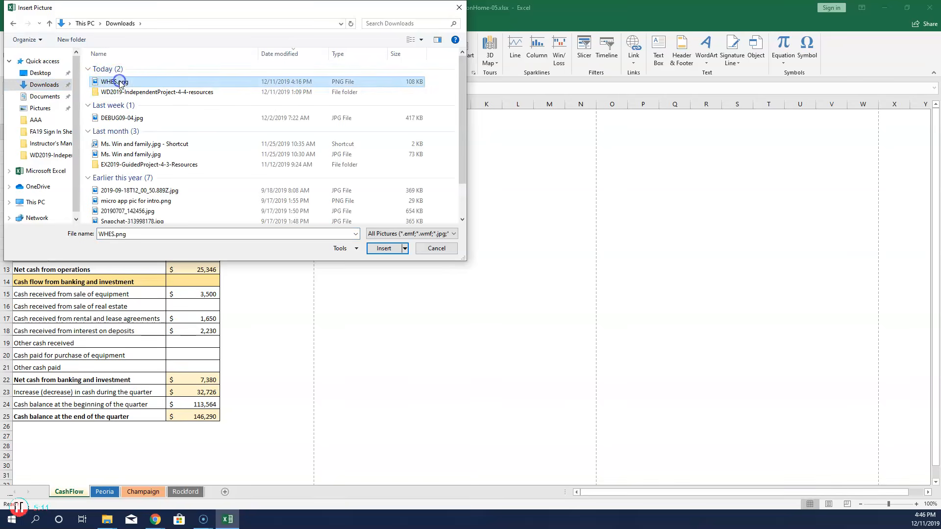
pyautogui.click(385, 250)
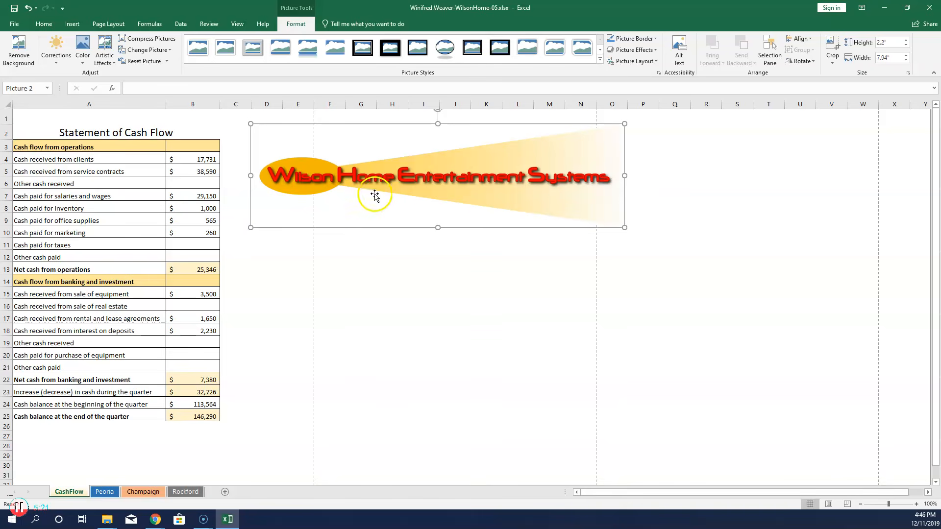
# Reduce the inserted logo picture's height to 1.2" with its proportions kept
pyautogui.click(907, 46)
pyautogui.click(907, 46)
pyautogui.click(907, 46)
pyautogui.click(907, 46)
pyautogui.click(906, 46)
pyautogui.click(906, 46)
pyautogui.click(907, 46)
pyautogui.click(907, 46)
pyautogui.click(906, 46)
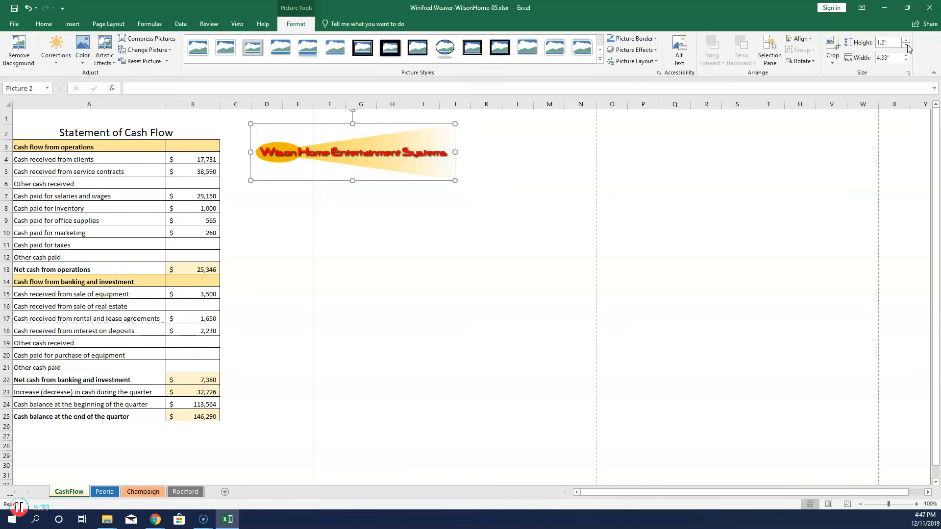
pyautogui.click(896, 56)
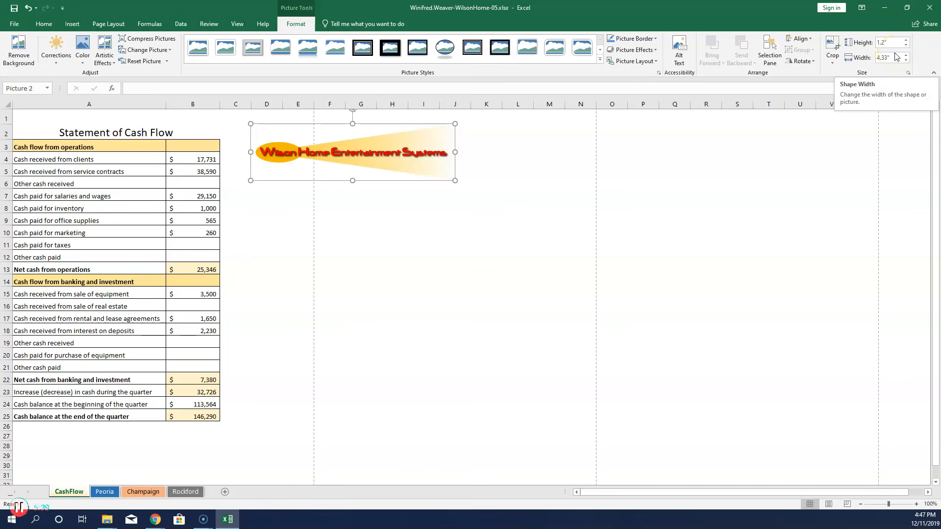
# Set the height of row 1 on the CashFlow sheet to 86.25
pyautogui.click(7, 114)
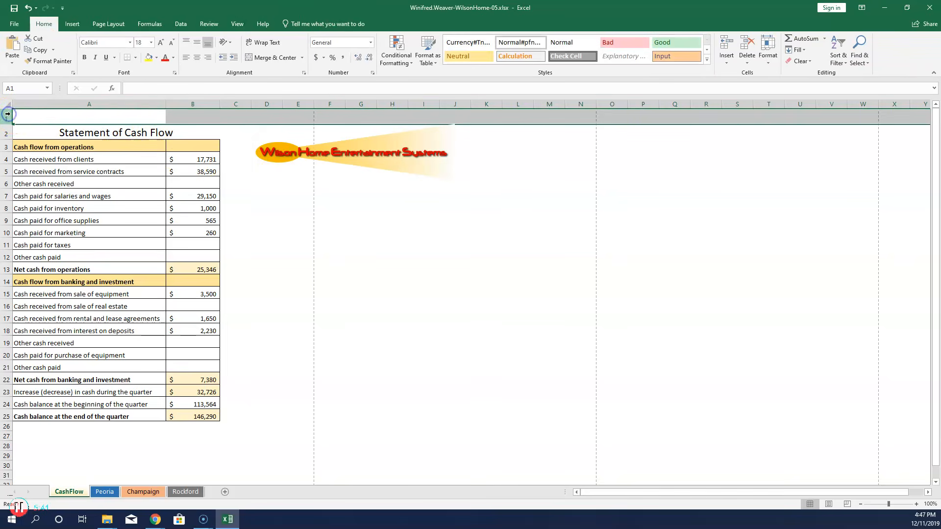
pyautogui.click(768, 55)
pyautogui.click(784, 82)
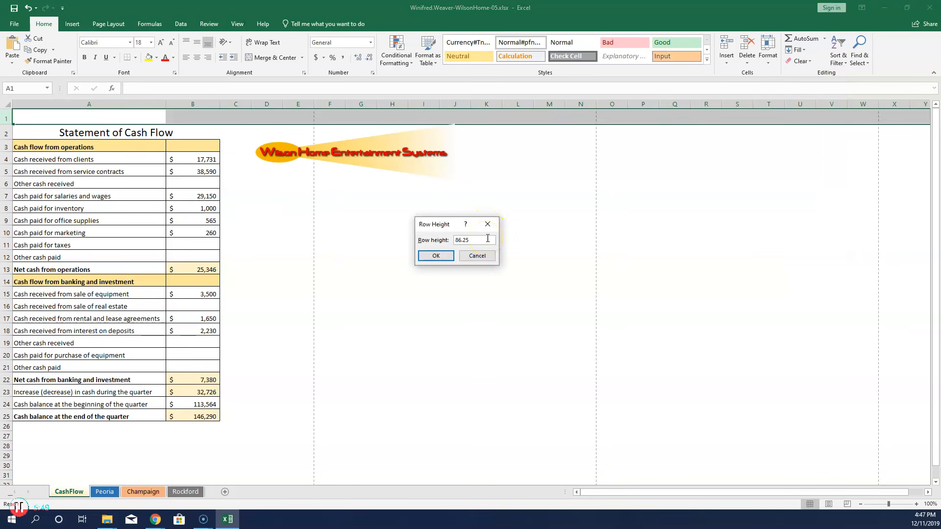
pyautogui.click(436, 255)
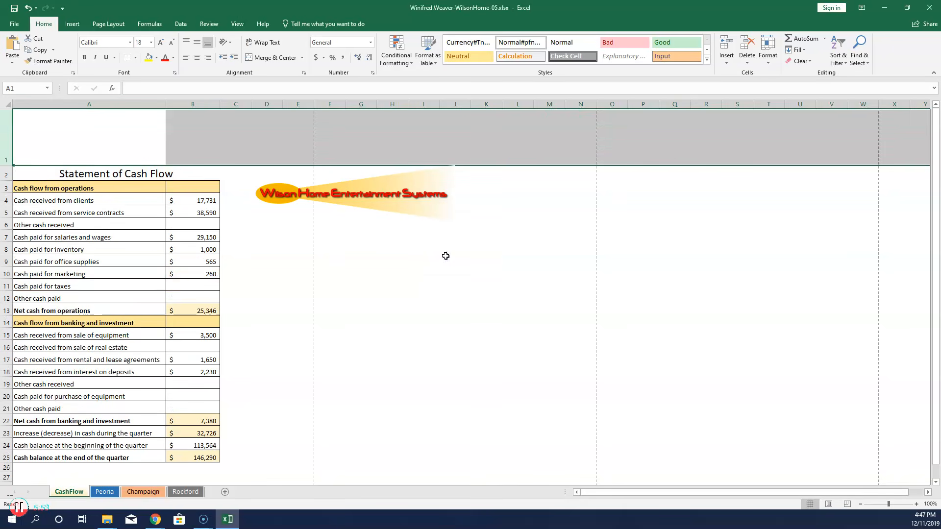
# Move the logo picture into row 1 above the Statement of Cash Flow title, spanning columns A and B, and deselect it
pyautogui.click(332, 173)
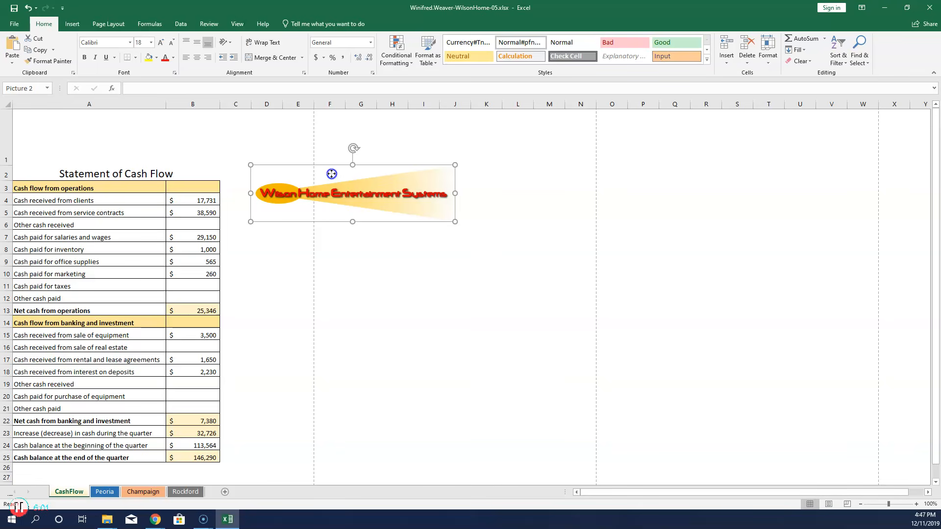
pyautogui.moveTo(331, 174); pyautogui.dragTo(97, 124)
pyautogui.click(118, 133)
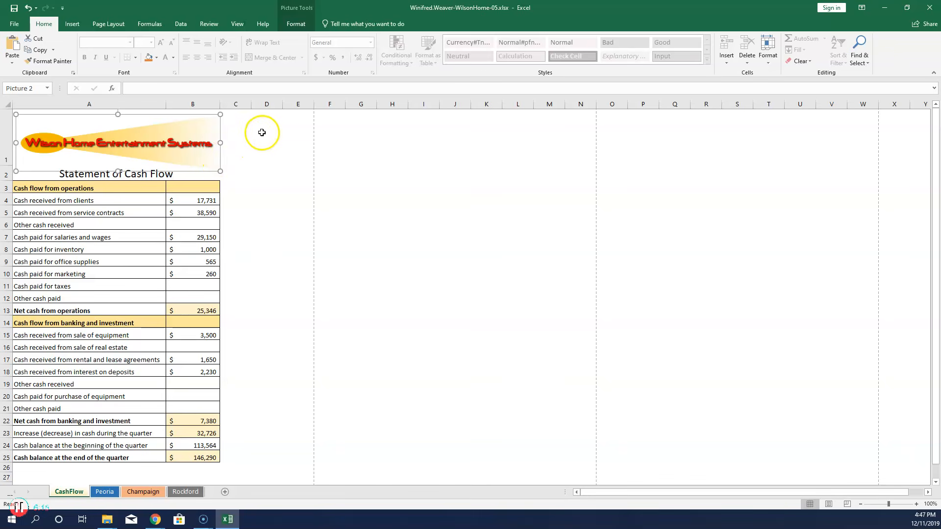
pyautogui.click(269, 175)
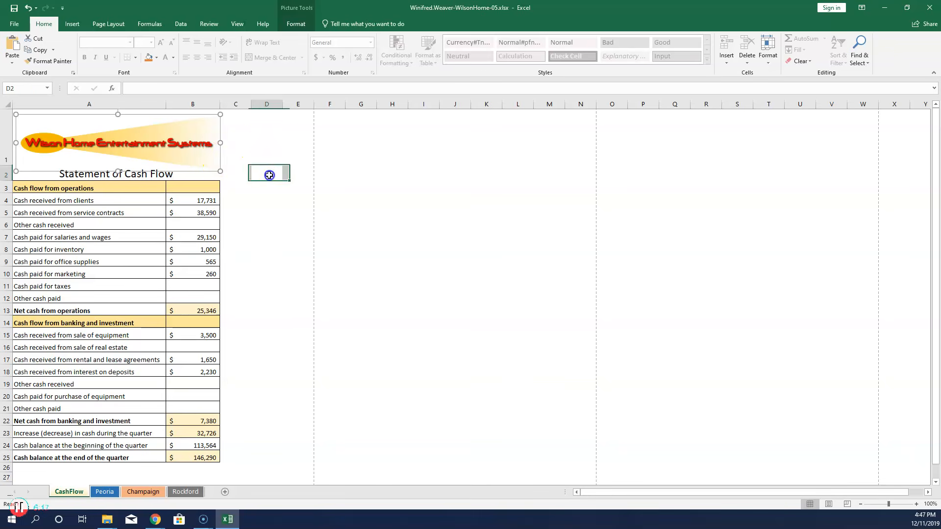
pyautogui.click(272, 177)
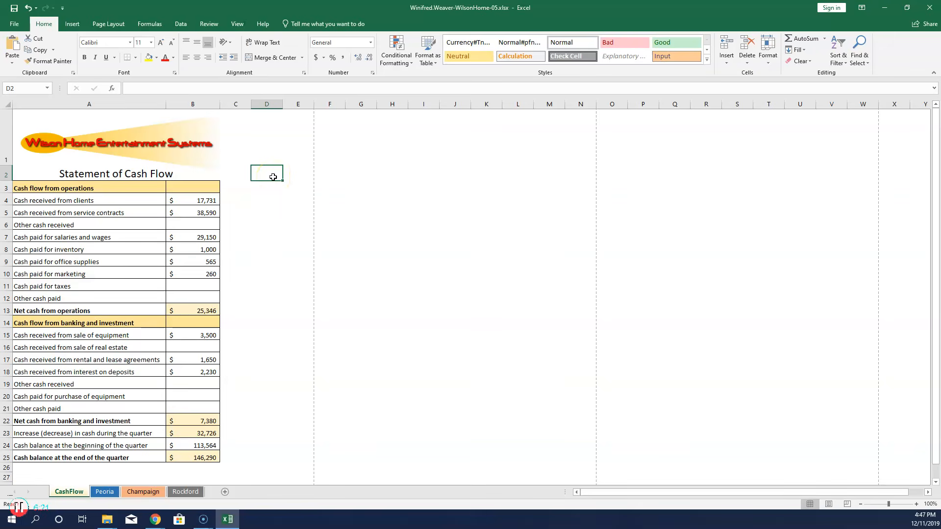
# Insert a hyperlink in cell C3 of the Peoria sheet, displaying "Total Cash Flow" and pointing to cell A1 on the CashFlow sheet
pyautogui.click(105, 492)
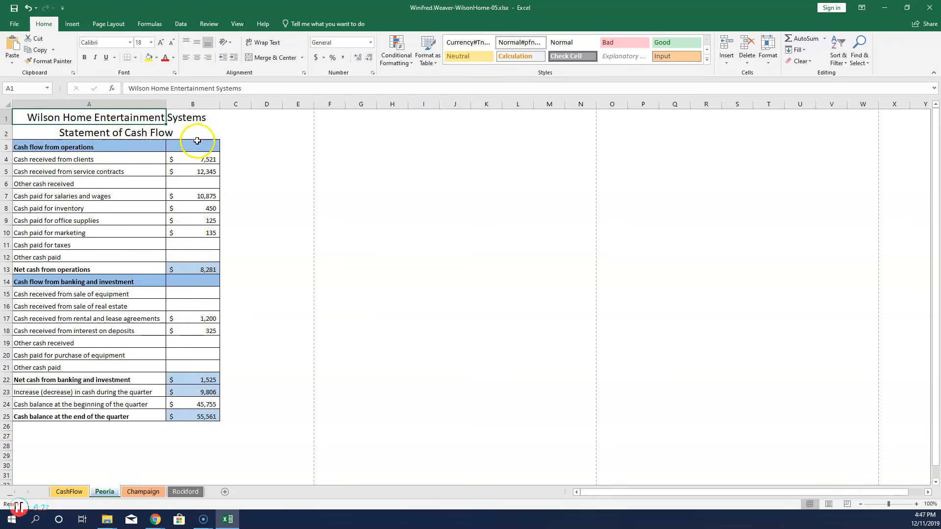
pyautogui.click(232, 143)
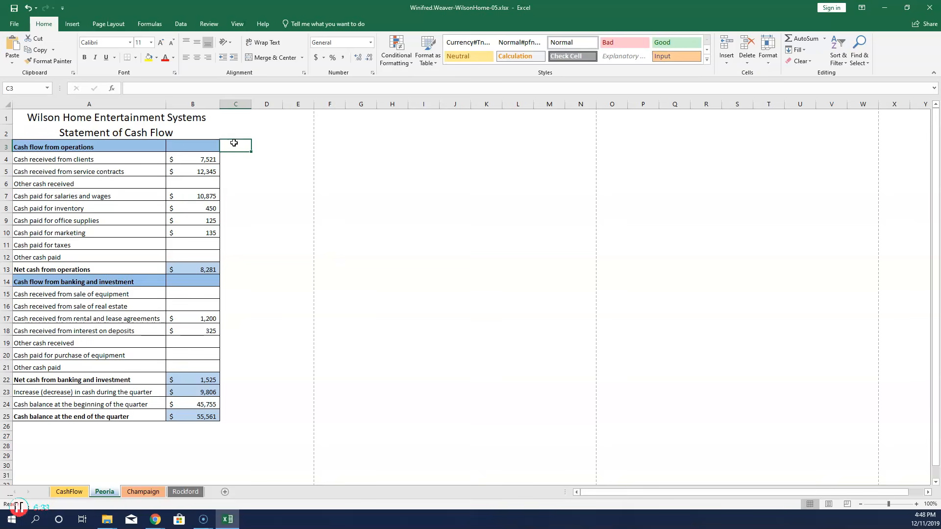
pyautogui.click(73, 24)
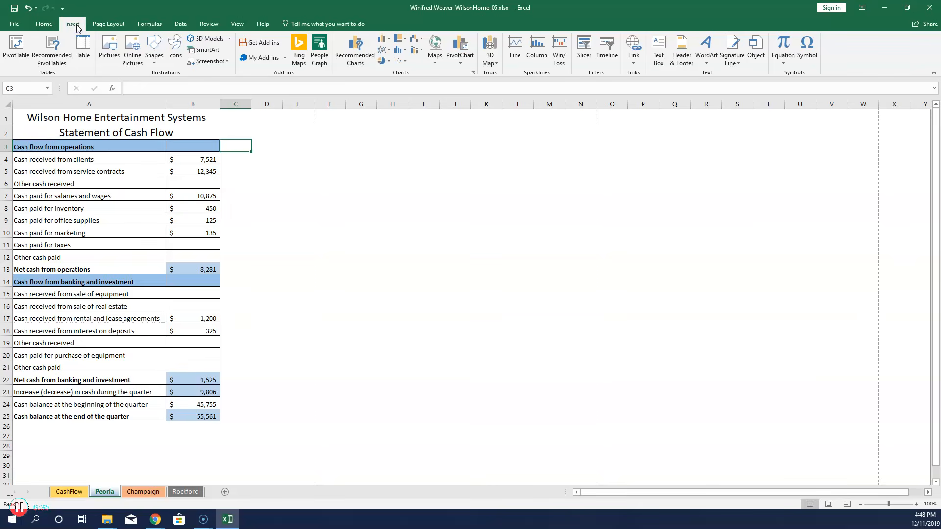
pyautogui.click(632, 63)
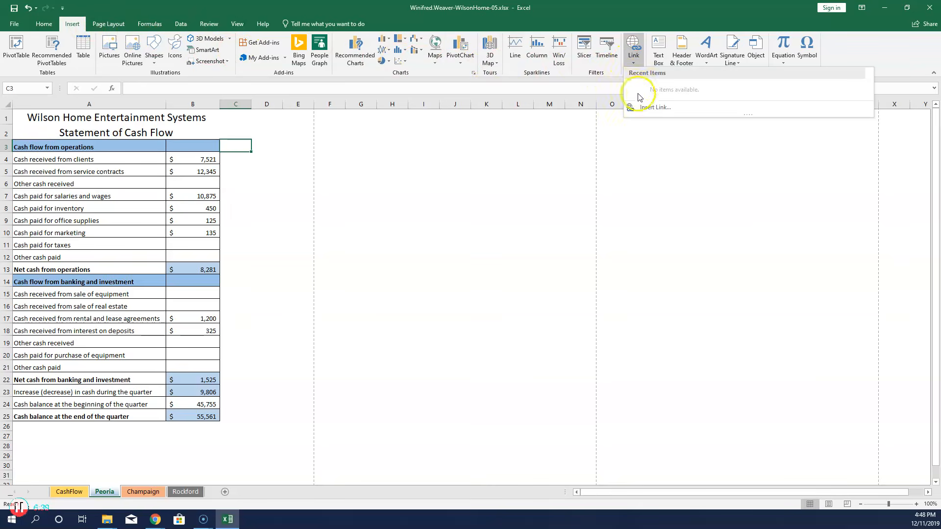
pyautogui.click(648, 107)
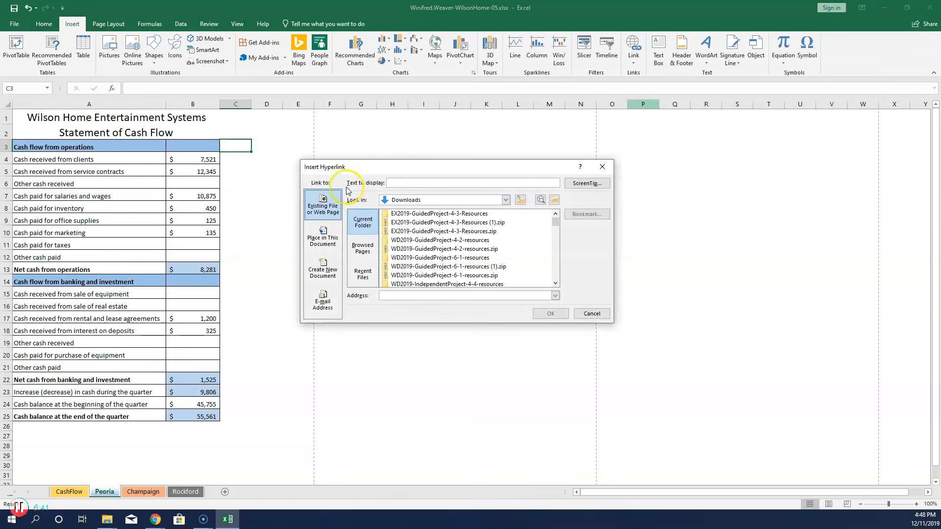
pyautogui.click(397, 182)
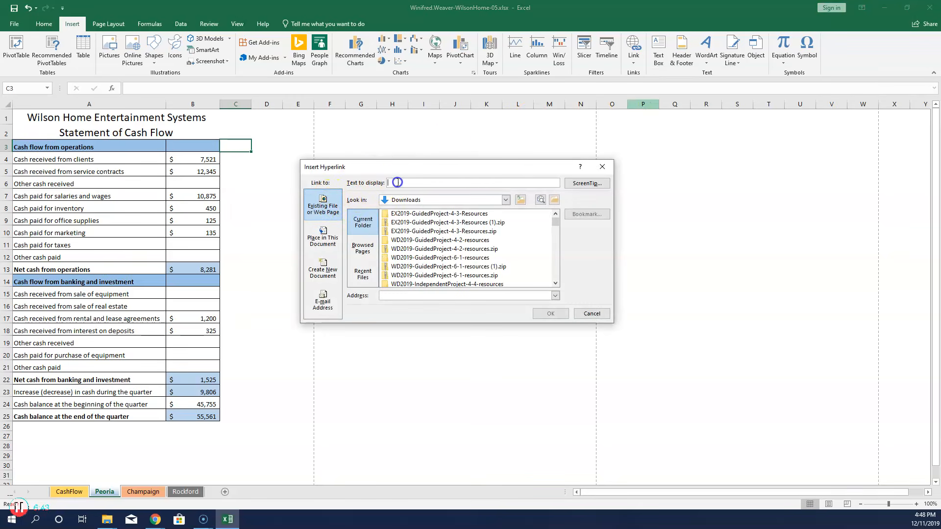
pyautogui.write('Total Cash Flow')
pyautogui.click(325, 234)
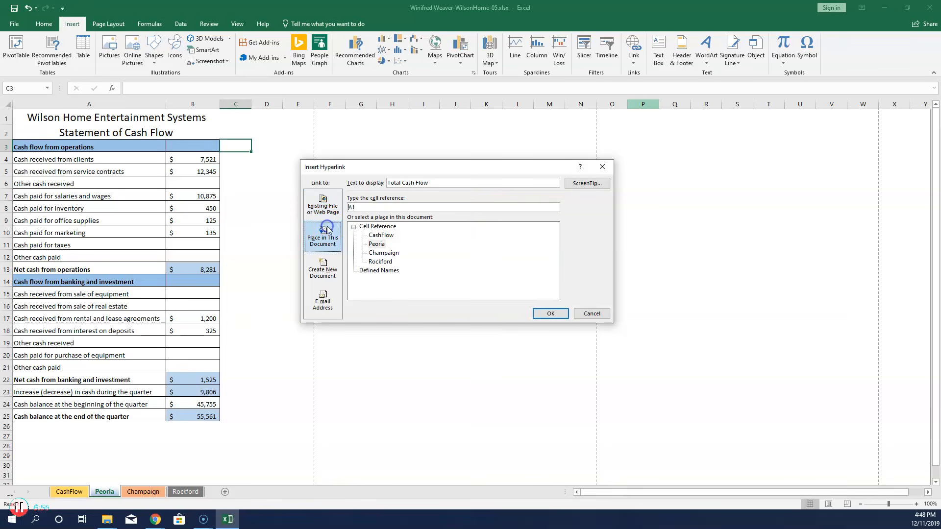
pyautogui.click(390, 238)
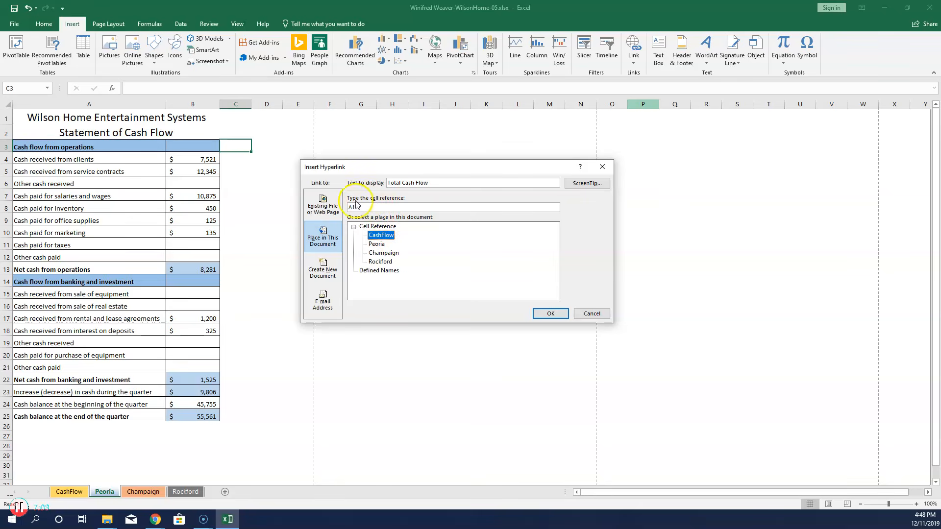
pyautogui.click(370, 207)
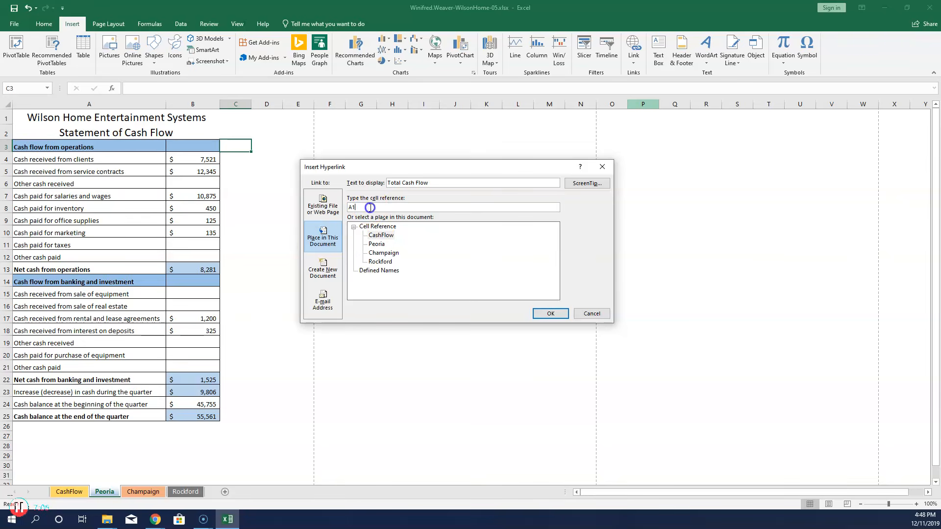
pyautogui.click(559, 319)
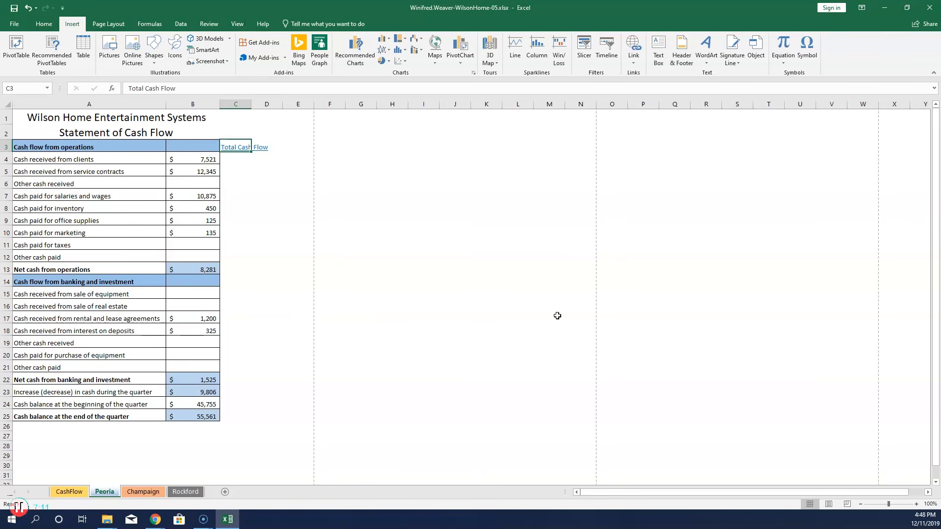
# Copy the Total Cash Flow hyperlink from Peoria cell C3 to cell C3 on the Champaign sheet
pyautogui.rightClick(248, 147)
pyautogui.click(252, 163)
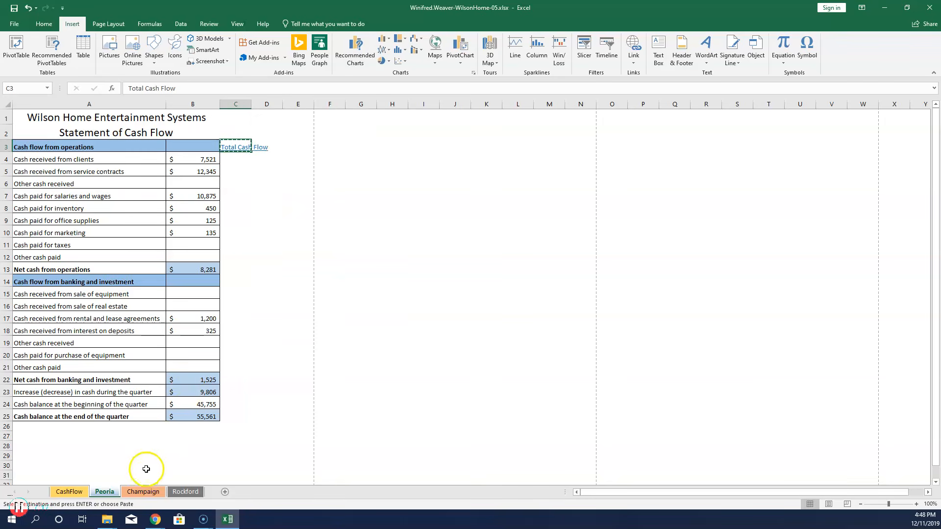
pyautogui.click(145, 491)
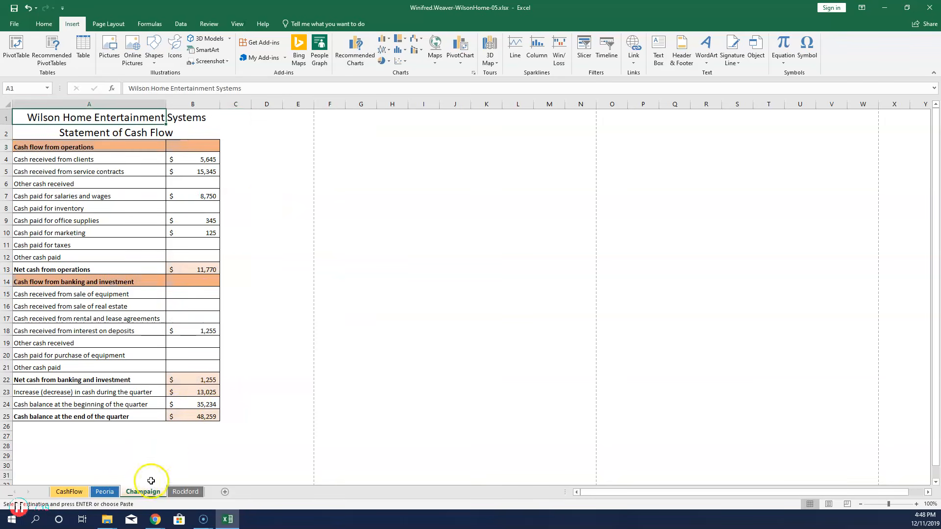
pyautogui.click(240, 145)
pyautogui.rightClick(240, 145)
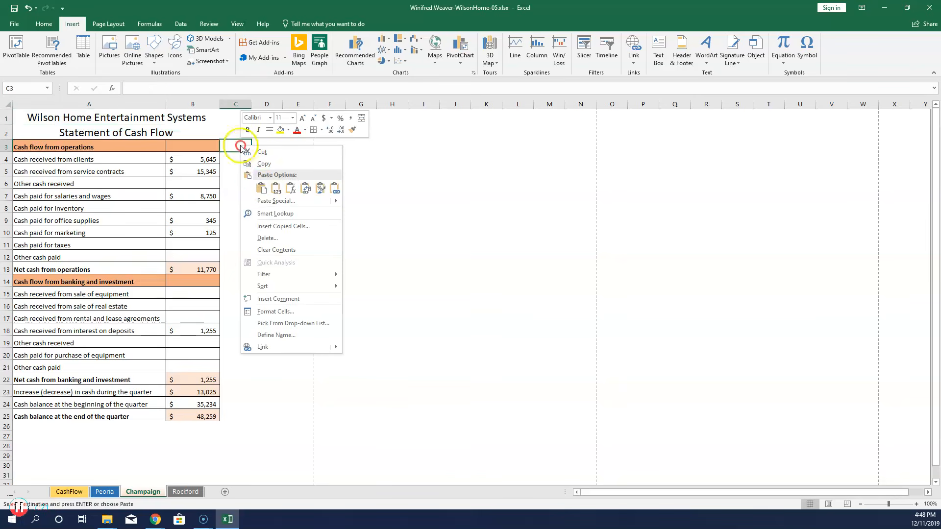
pyautogui.click(260, 189)
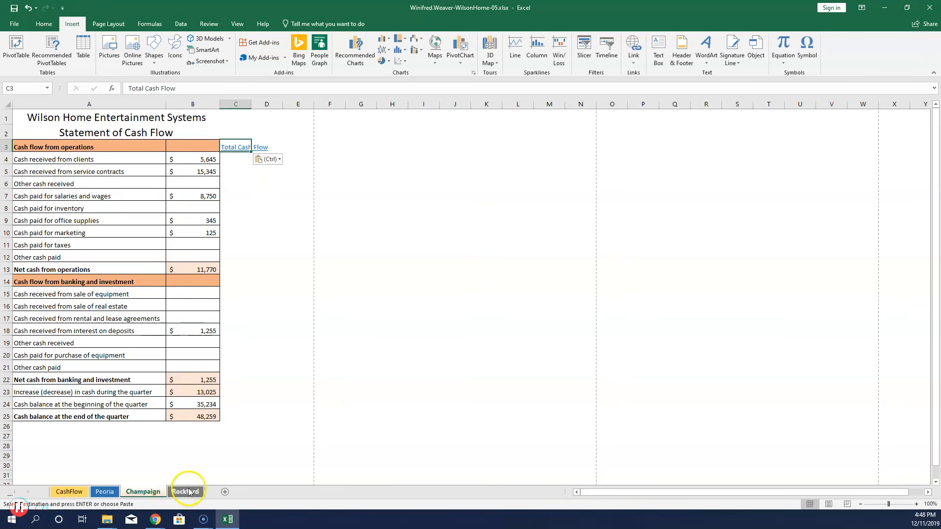
# Copy the Total Cash Flow hyperlink from Champaign cell C3 to cell C3 on the Rockford sheet
pyautogui.rightClick(244, 147)
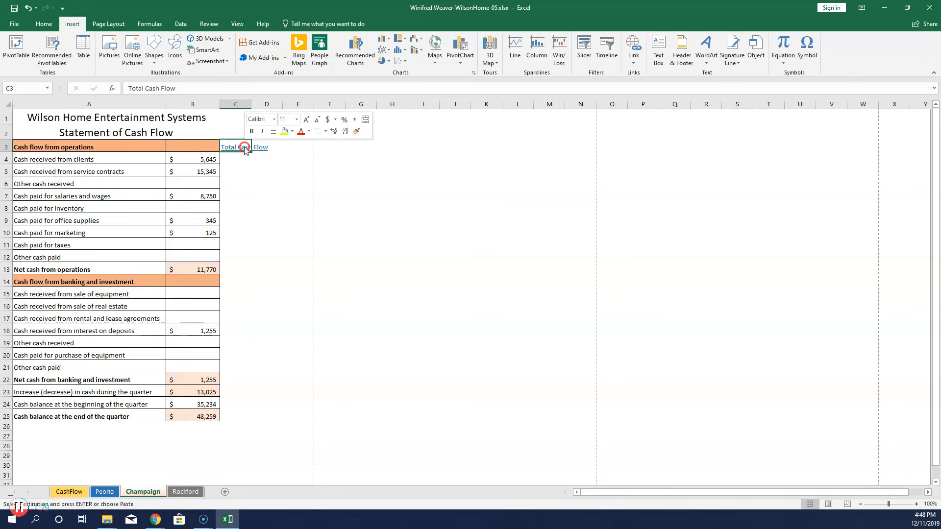
pyautogui.click(267, 166)
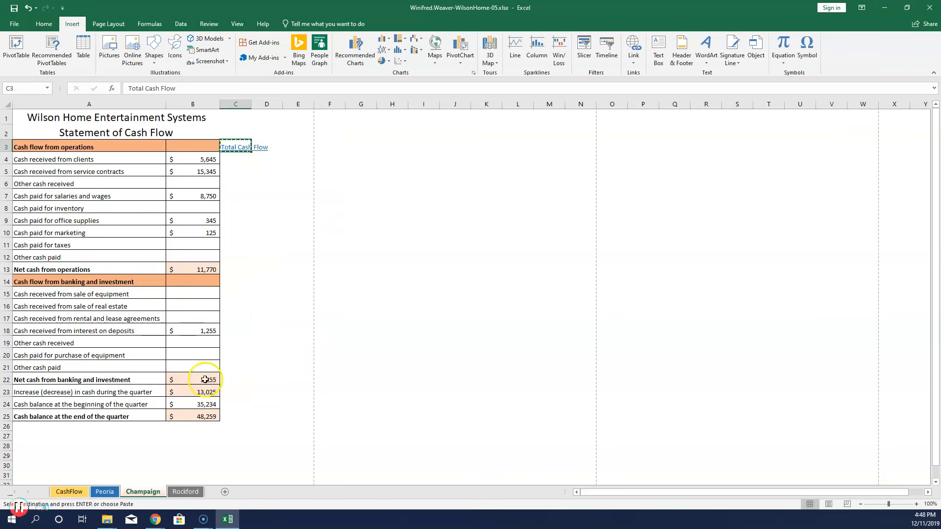
pyautogui.click(185, 491)
pyautogui.rightClick(235, 147)
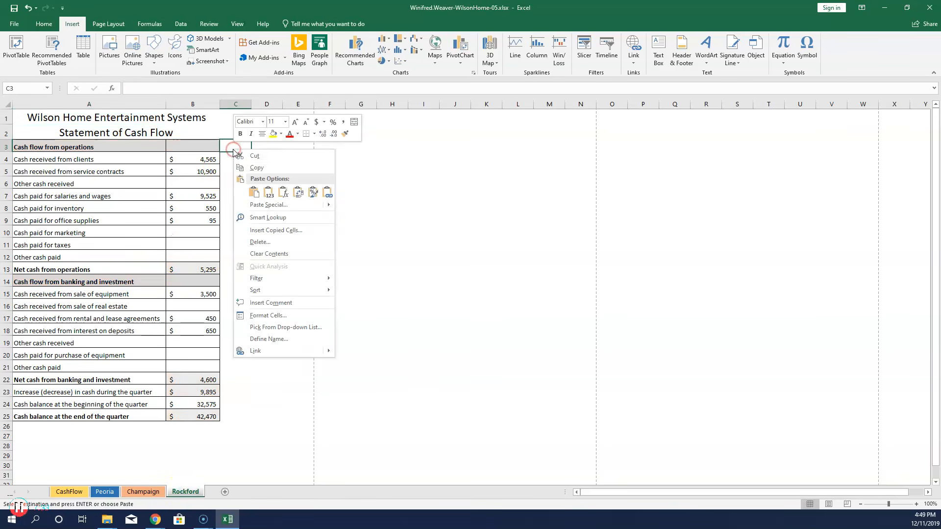
pyautogui.click(255, 195)
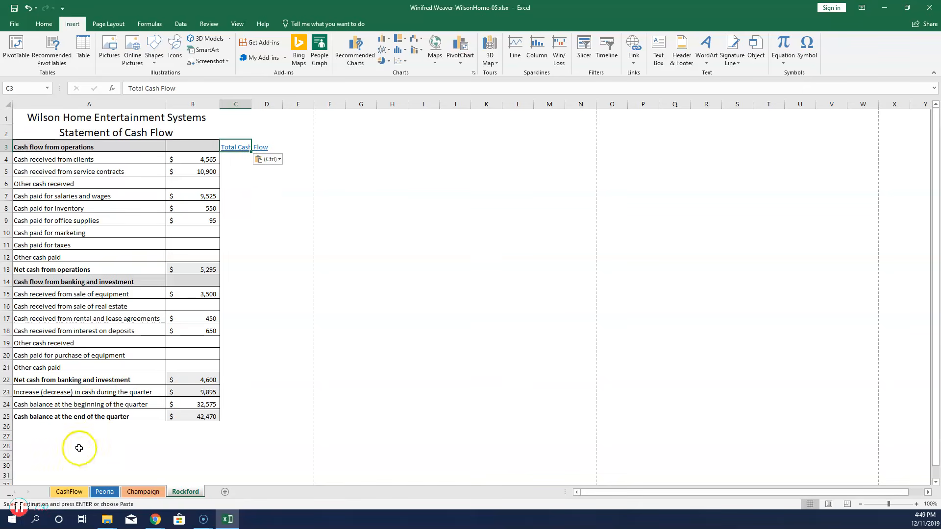
# Clear the pending copy selection on the Peoria sheet and test the Total Cash Flow hyperlink in cell C3
pyautogui.click(106, 493)
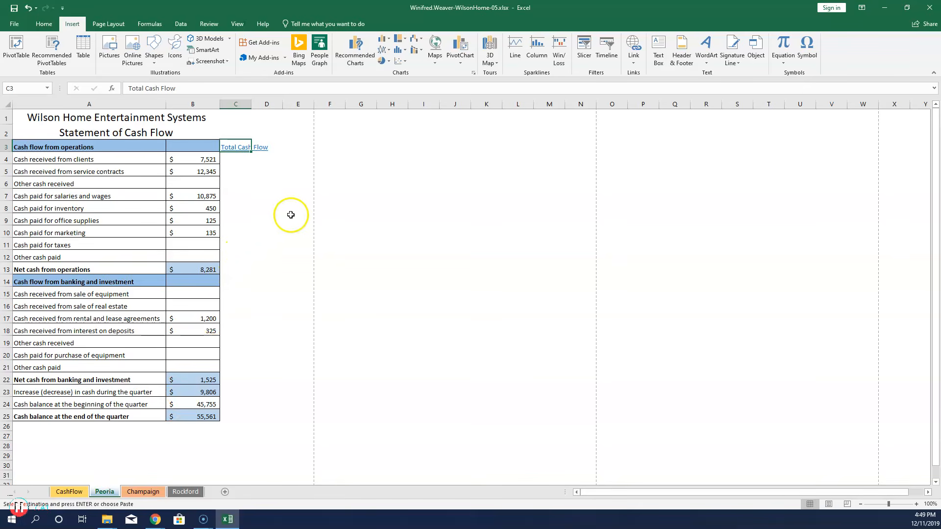
pyautogui.rightClick(240, 147)
pyautogui.click(263, 163)
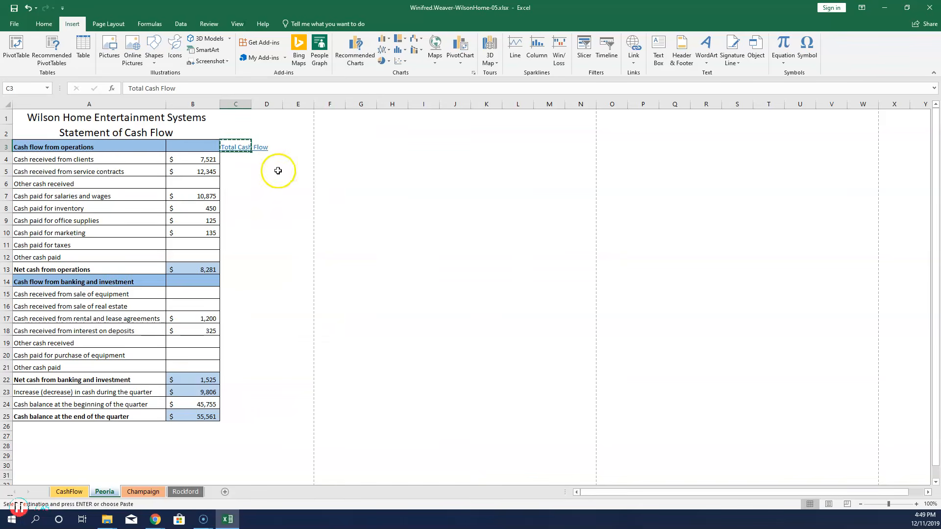
pyautogui.press('Escape')
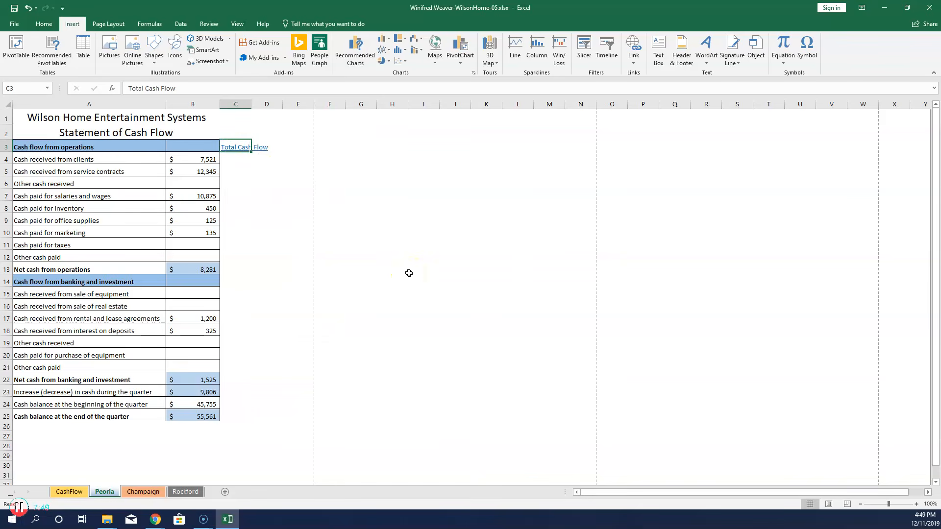
pyautogui.click(235, 171)
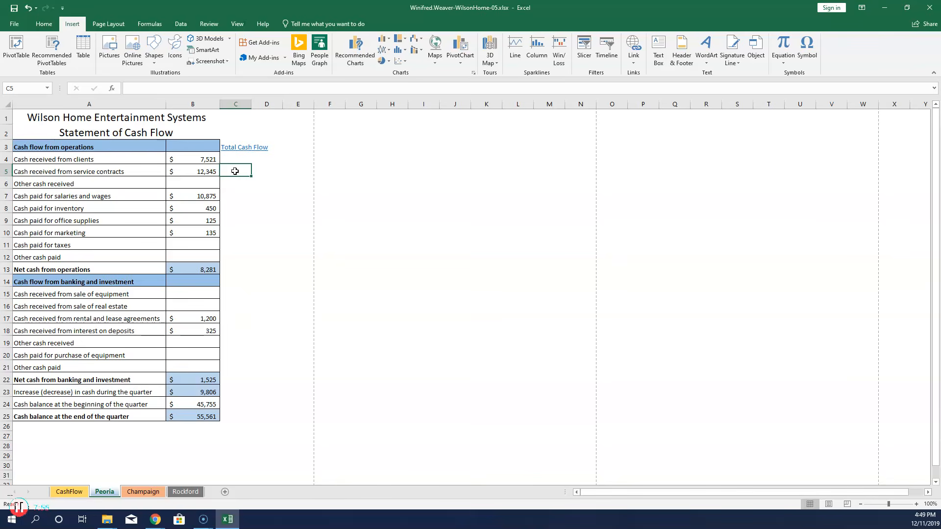
pyautogui.click(246, 147)
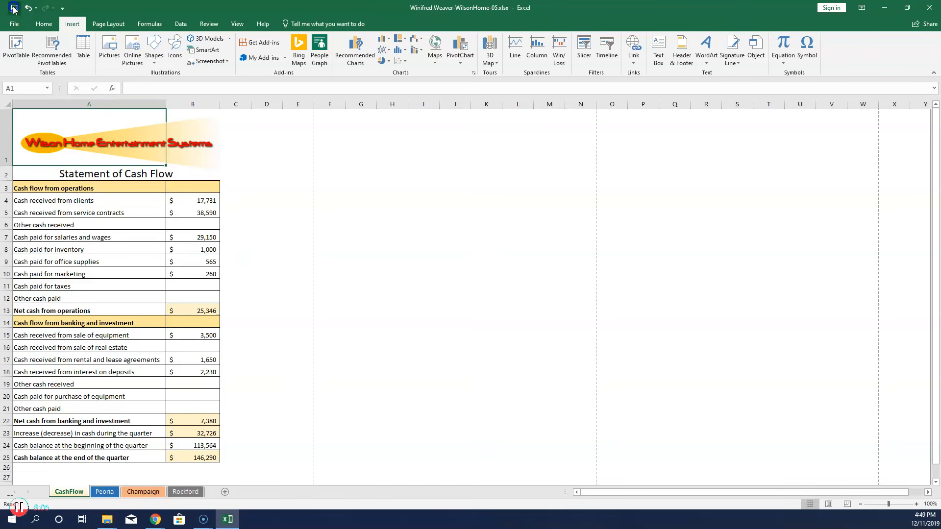
# Switch to the SIMnet project page in Chrome, upload the completed WilsonHome-05 workbook from Downloads and submit it for grading
pyautogui.click(887, 9)
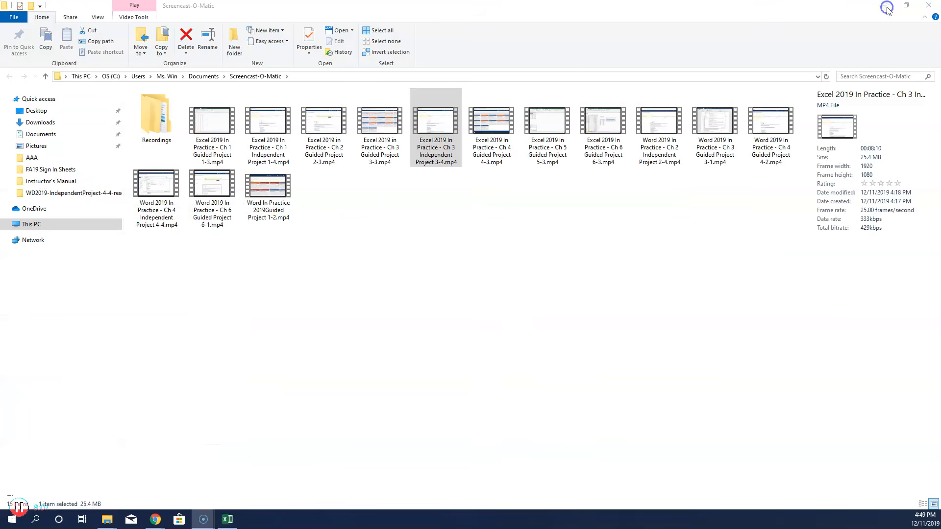
pyautogui.click(883, 6)
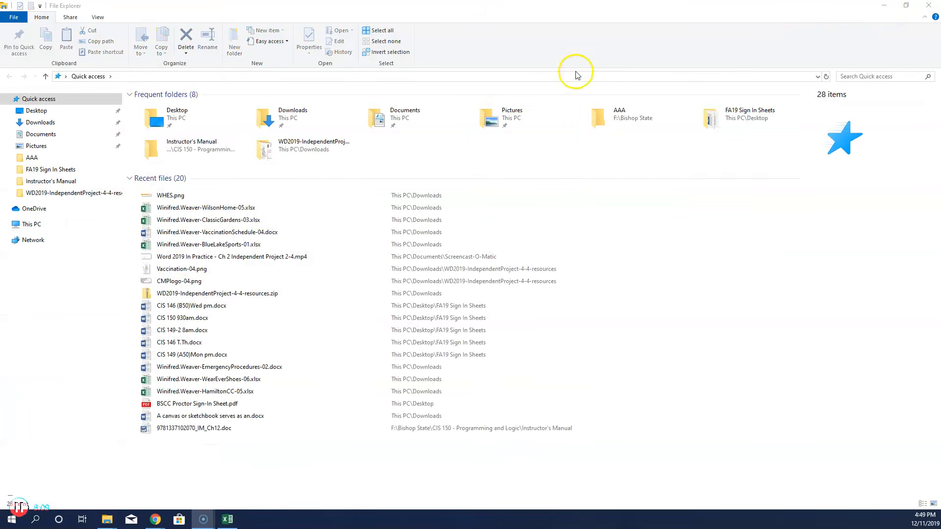
pyautogui.click(883, 6)
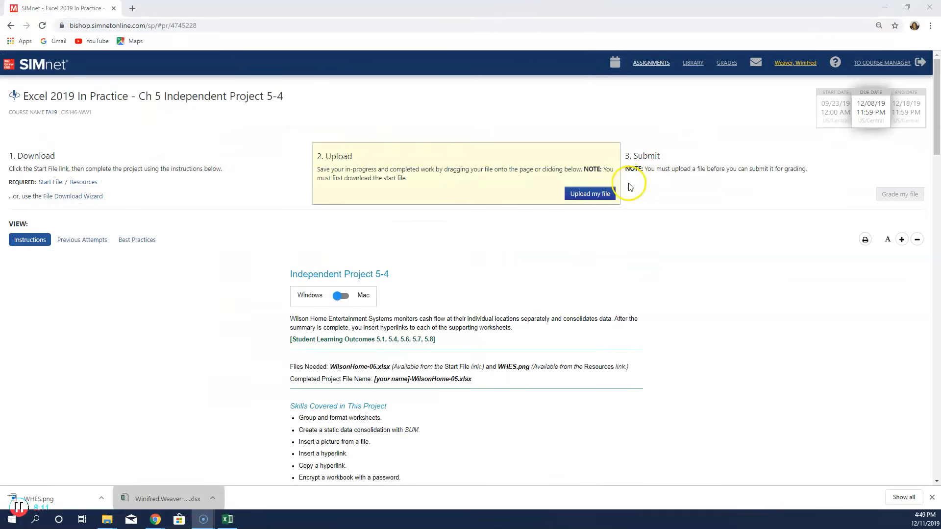
pyautogui.click(604, 195)
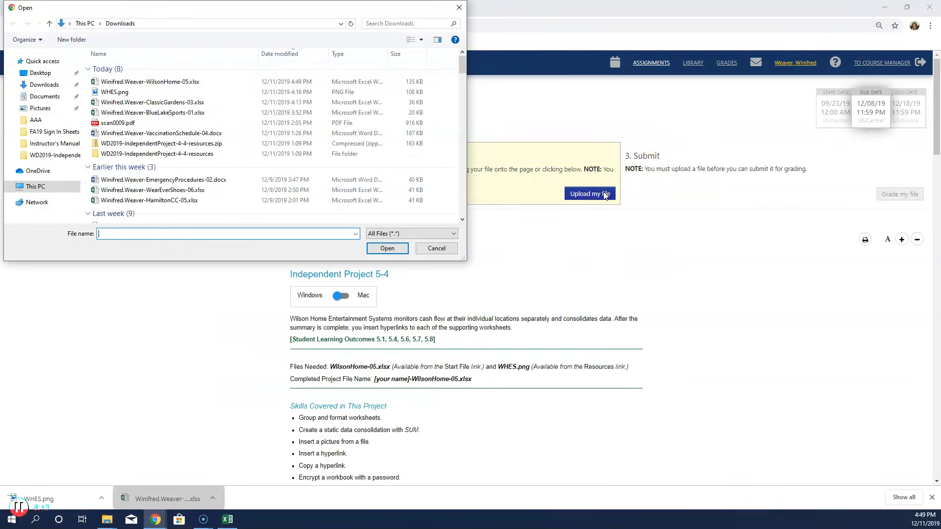
pyautogui.click(169, 82)
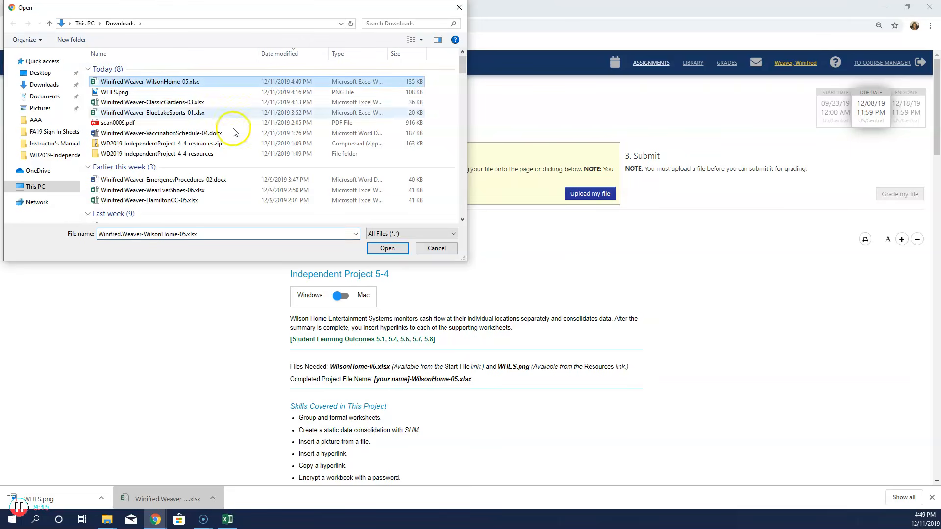
pyautogui.click(378, 253)
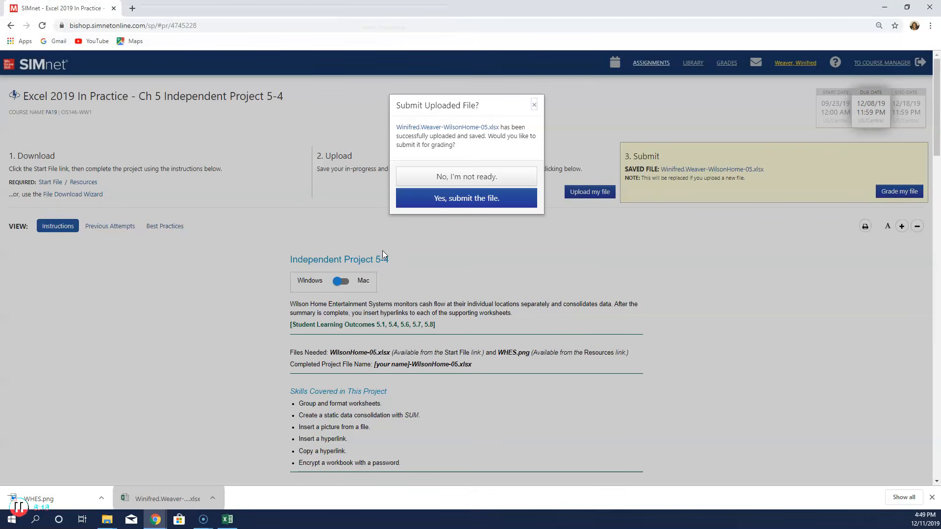
pyautogui.click(440, 198)
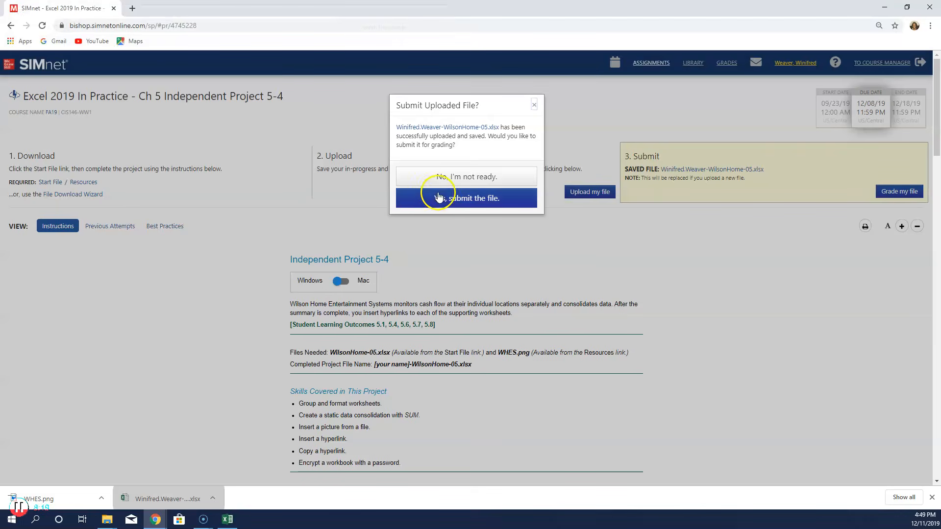